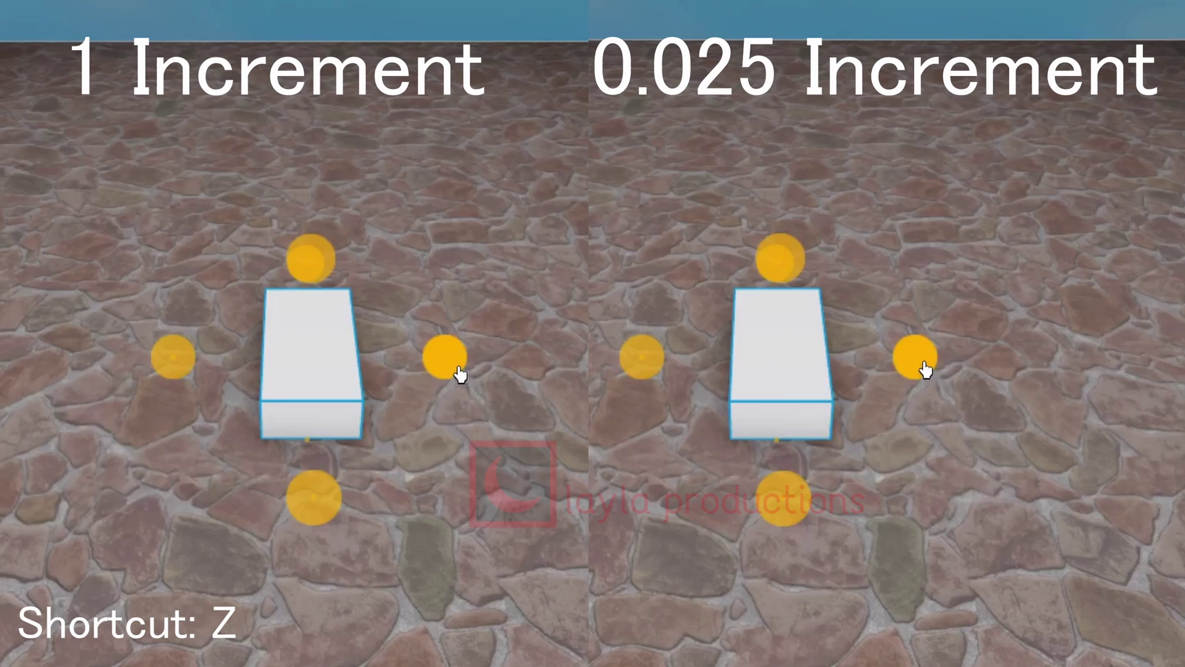
Slide the white block along Z with 1-stud, then 0.025-stud increments, ending at Z 50.9.
left_click_drag(460, 374, 159, 494)
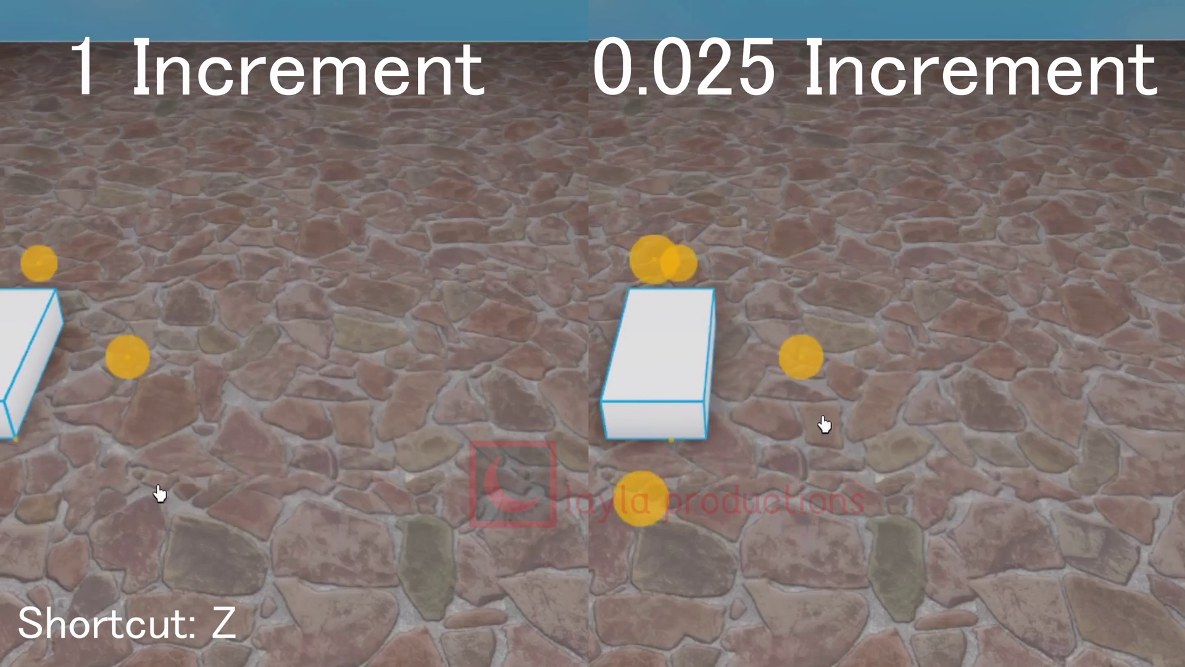
left_click_drag(825, 425, 1006, 489)
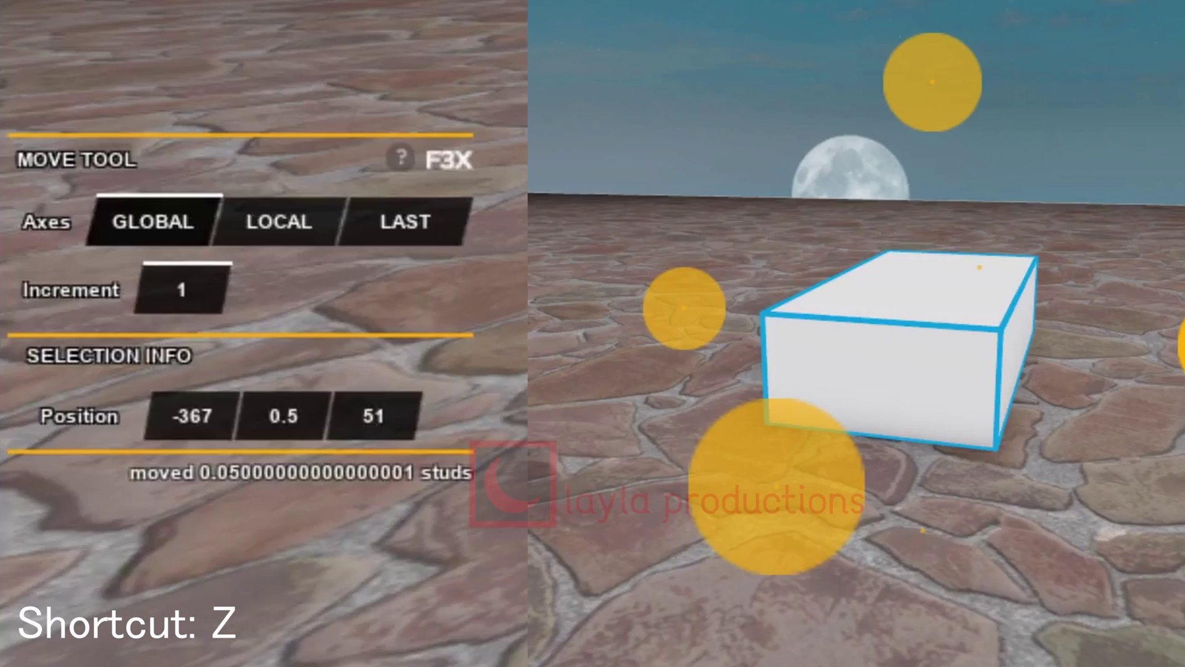
mouse_move(1180, 370)
left_mouse_down()
mouse_move(1038, 368)
mouse_move(1143, 392)
mouse_move(1182, 352)
left_mouse_up()
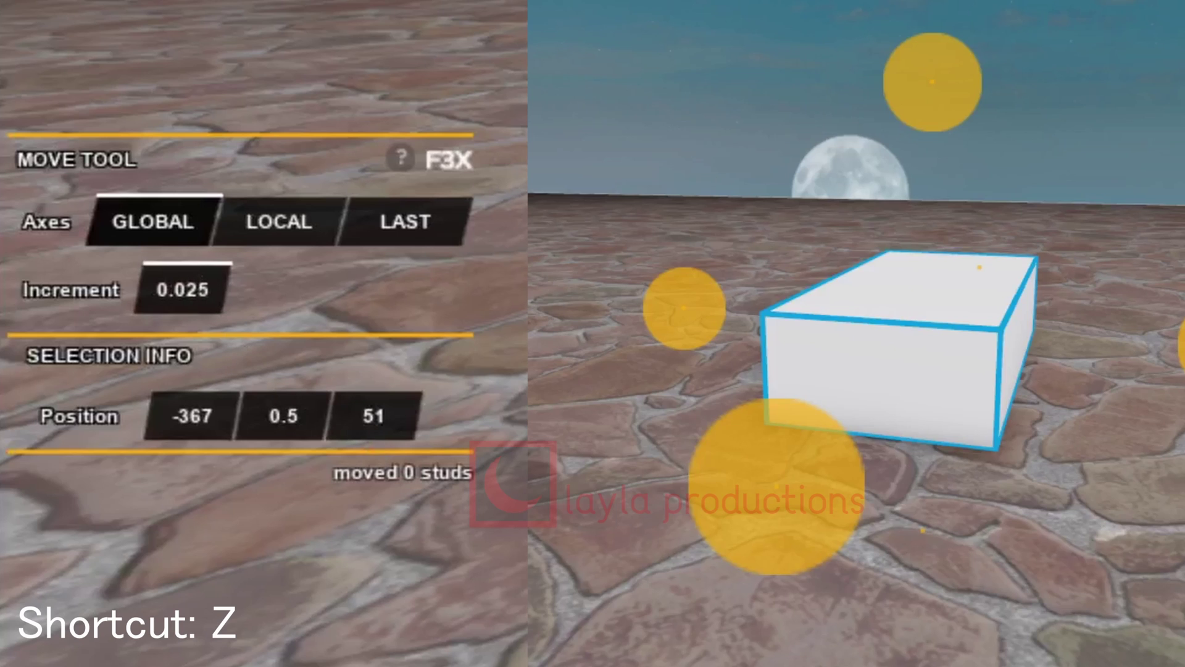
mouse_move(1178, 347)
left_mouse_down()
mouse_move(1080, 358)
mouse_move(1026, 346)
mouse_move(1142, 371)
mouse_move(1182, 364)
mouse_move(1162, 359)
mouse_move(1173, 361)
left_mouse_up()
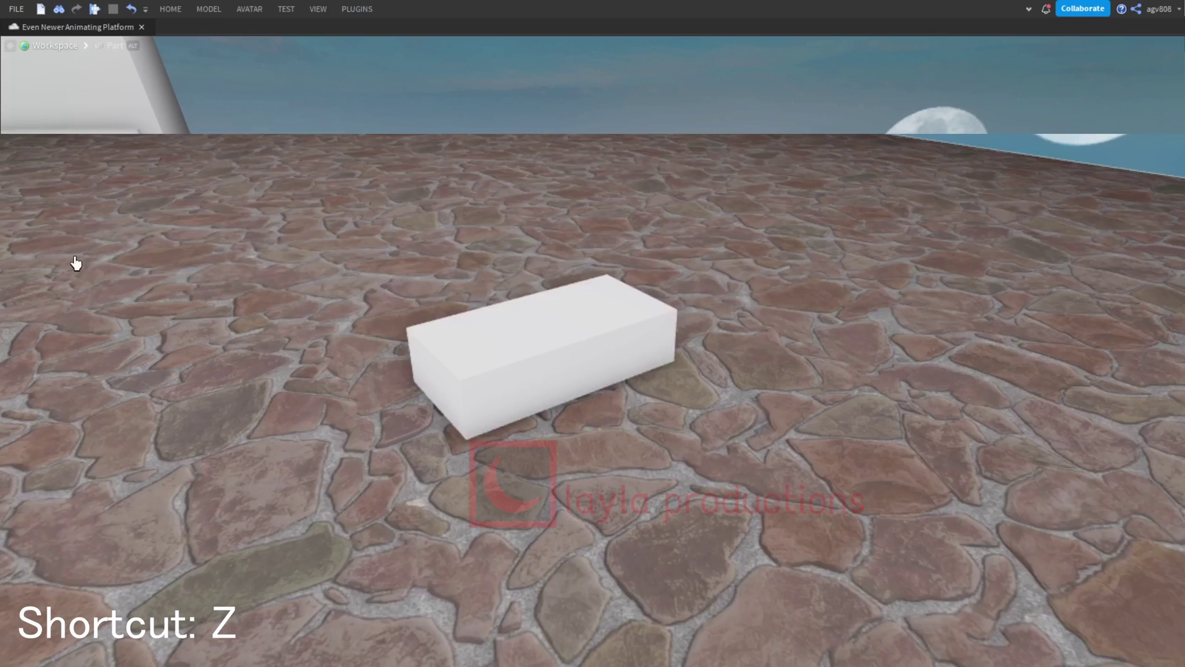
Nudge the white block along its Local axes in 0.025 steps, ending at -365.216, 5.274, 50.145.
left_click(595, 365)
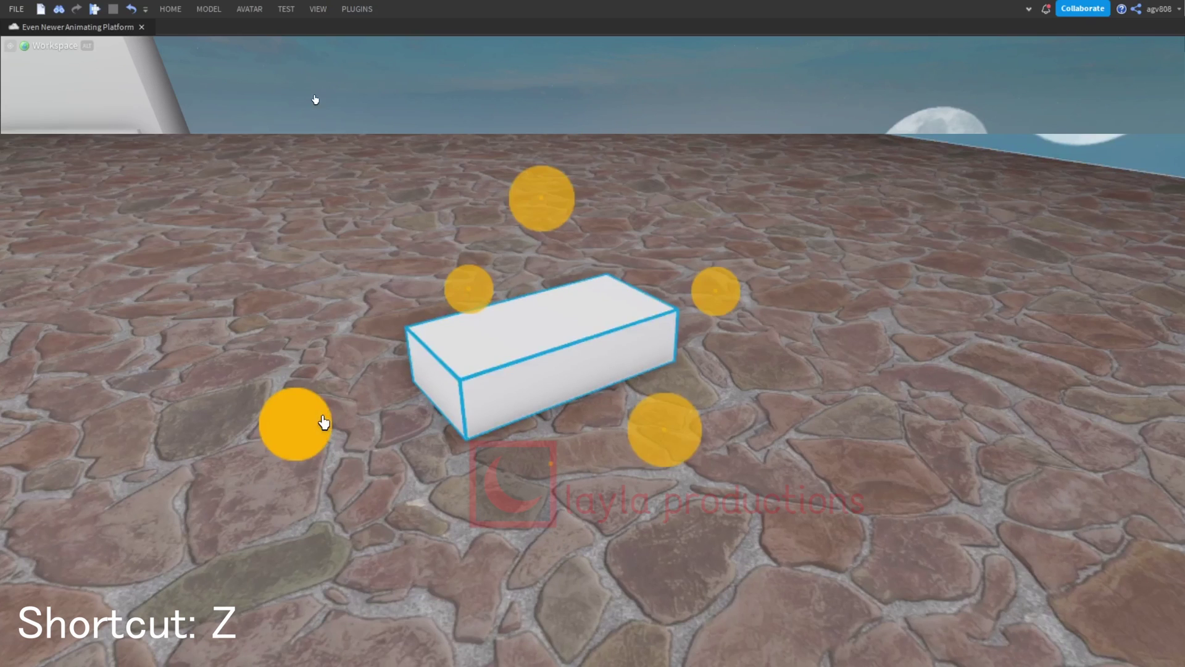
left_click(319, 13)
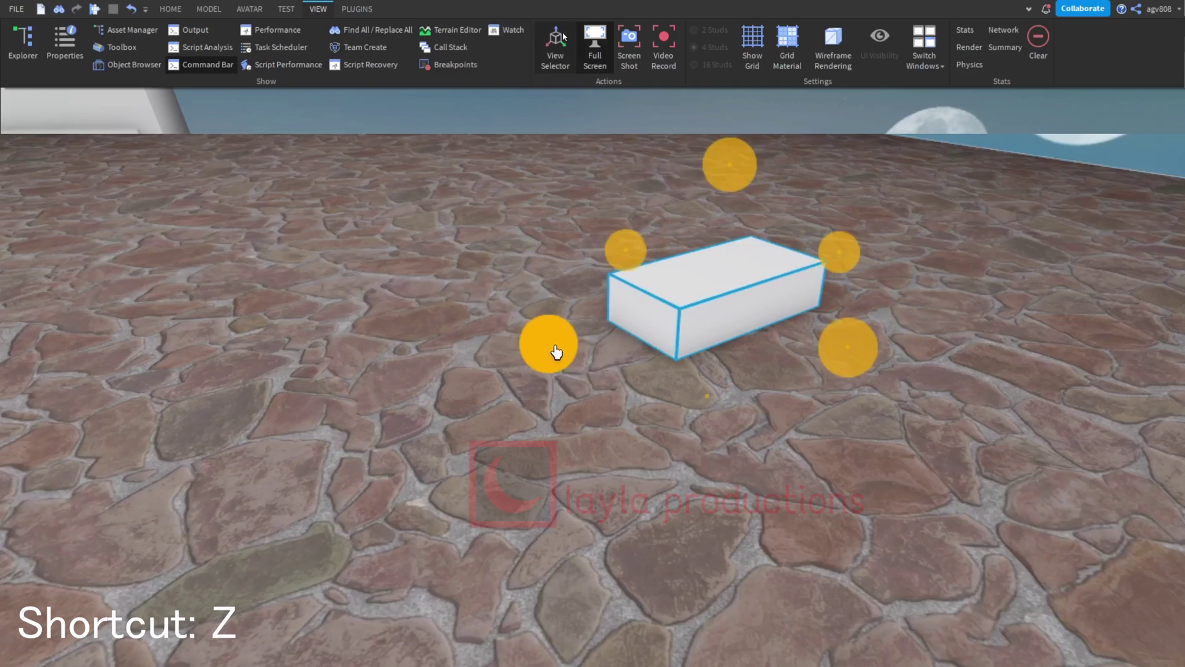
mouse_move(344, 434)
left_mouse_down()
mouse_move(166, 484)
mouse_move(336, 415)
left_mouse_up()
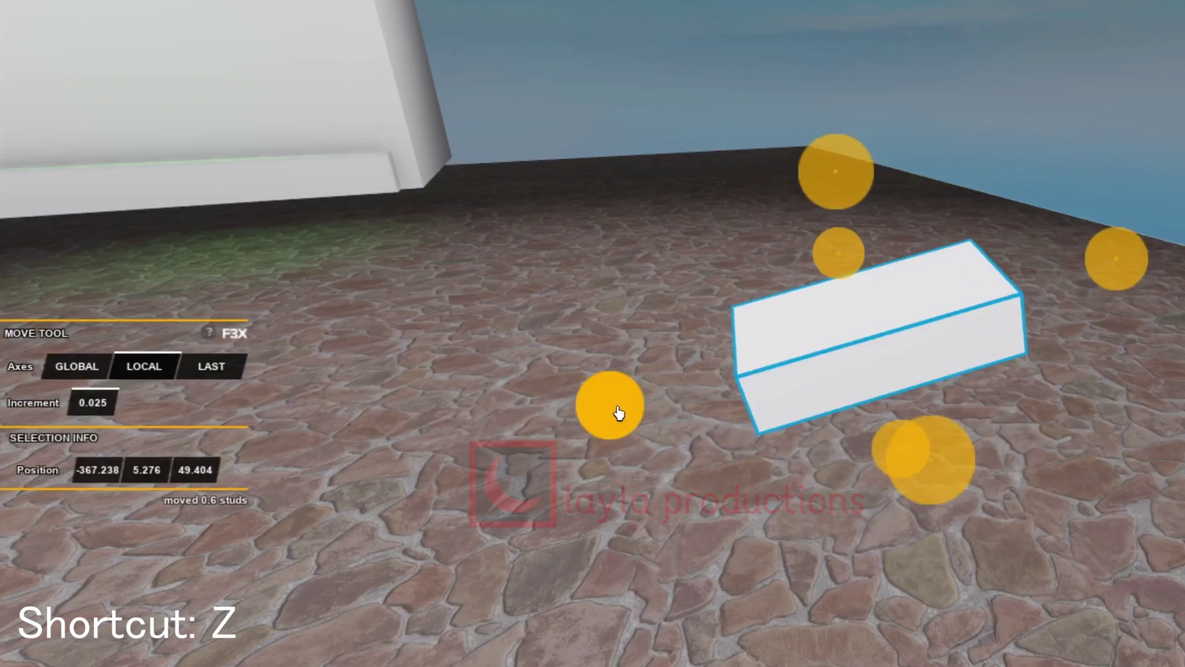
left_click_drag(614, 413, 645, 451)
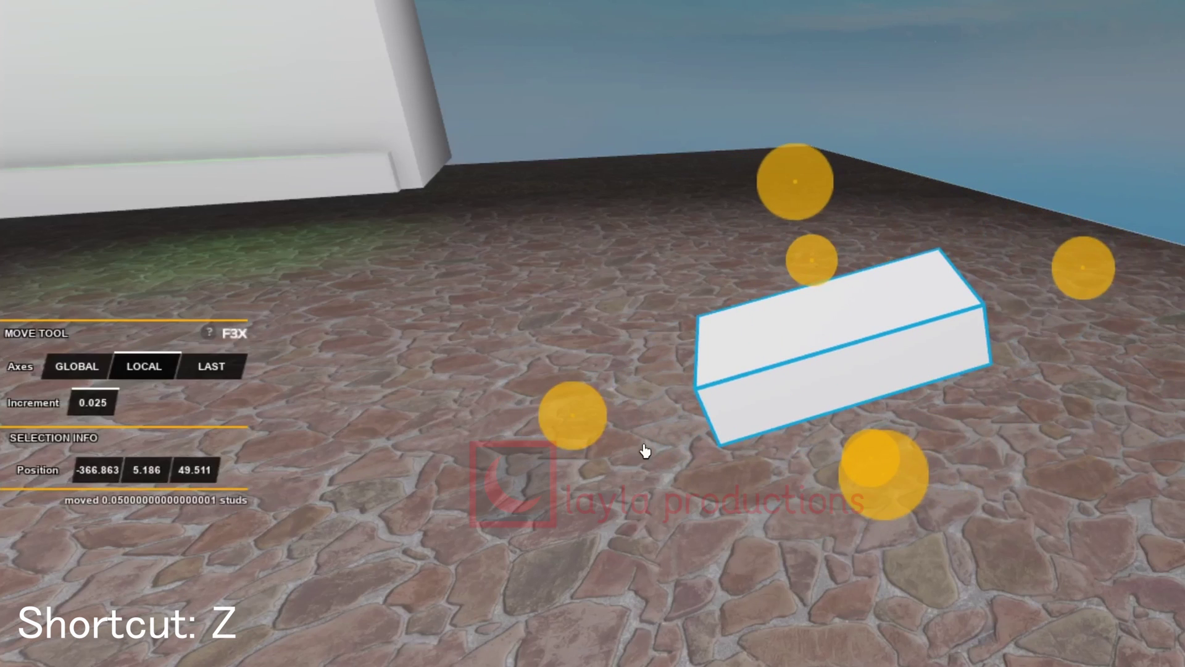
mouse_move(901, 473)
left_mouse_down()
mouse_move(852, 352)
mouse_move(902, 503)
mouse_move(893, 491)
left_mouse_up()
left_click_drag(809, 220, 841, 193)
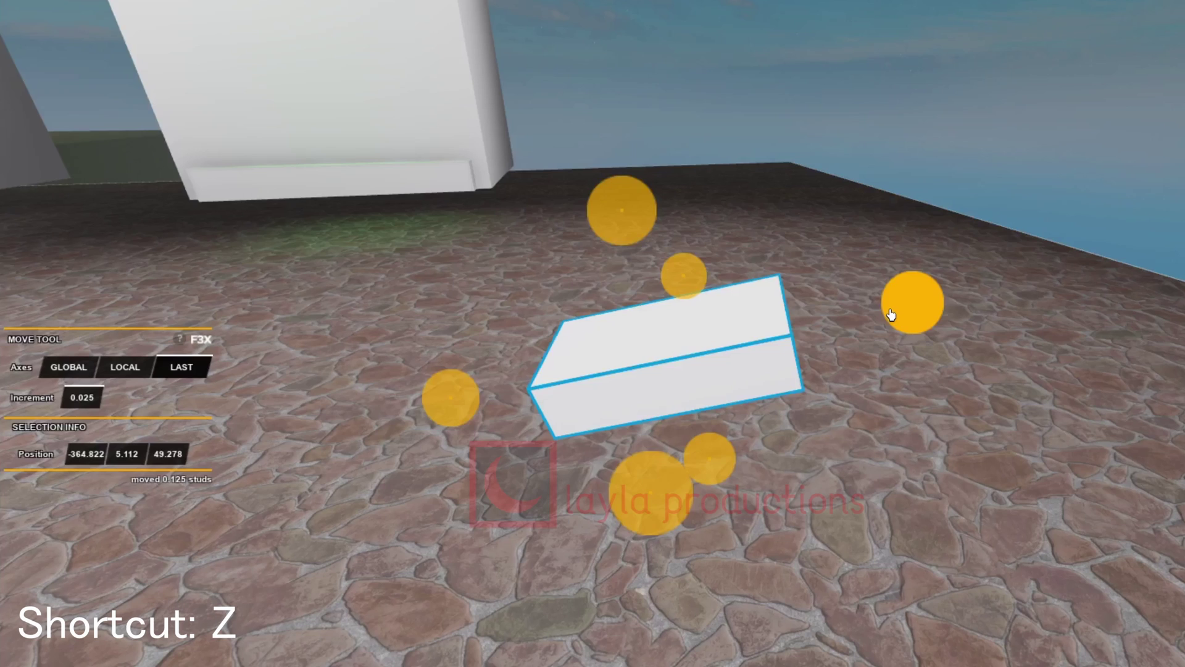
left_click_drag(891, 315, 887, 261)
left_click_drag(779, 332, 704, 265)
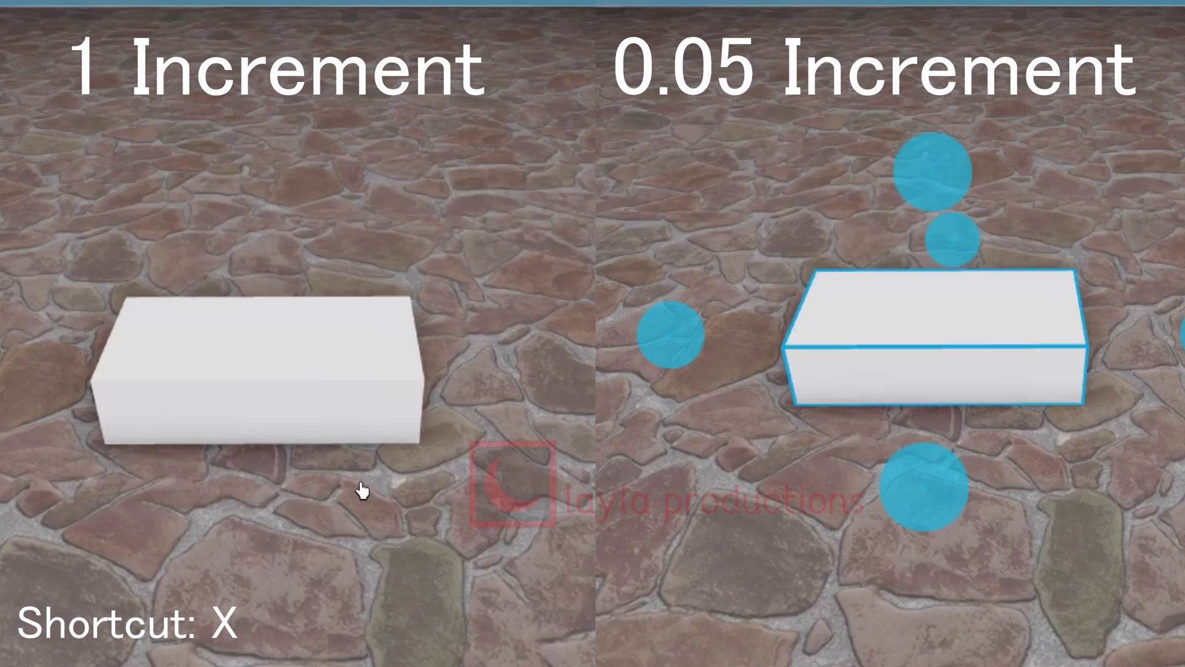
Stretch the block wider, deeper and taller using one-sided resizing.
left_click(342, 422)
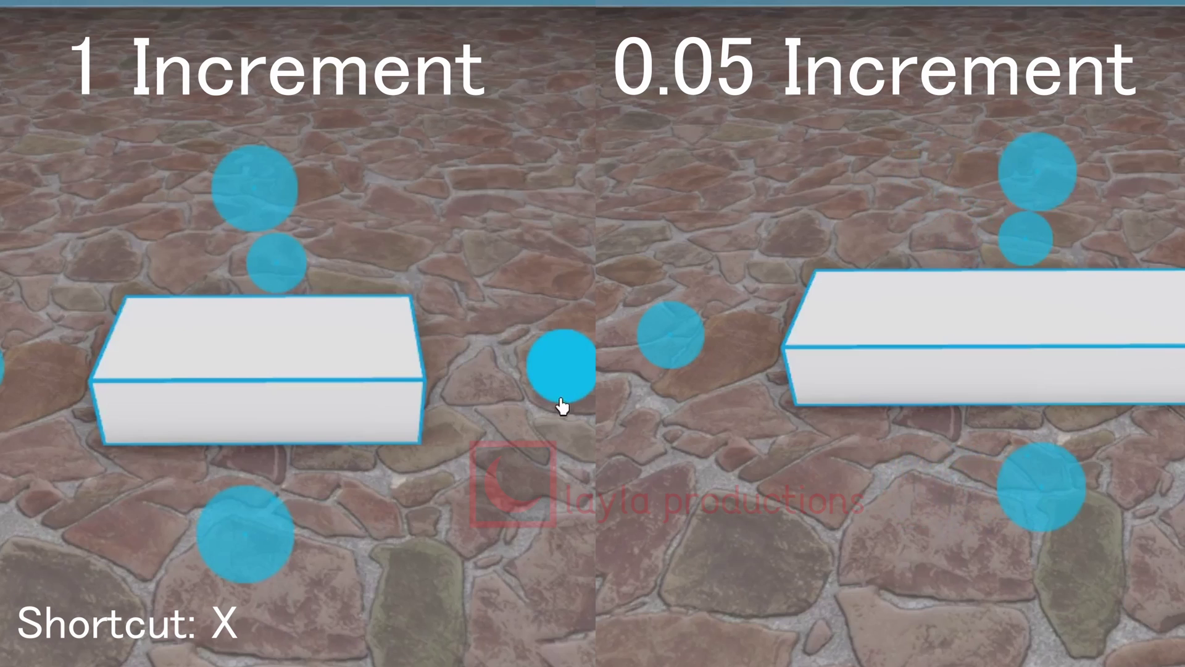
left_click_drag(563, 405, 1057, 408)
mouse_move(1155, 413)
left_mouse_down()
mouse_move(1184, 412)
mouse_move(1161, 414)
left_mouse_up()
left_click_drag(885, 513, 883, 645)
left_click_drag(903, 194, 821, 161)
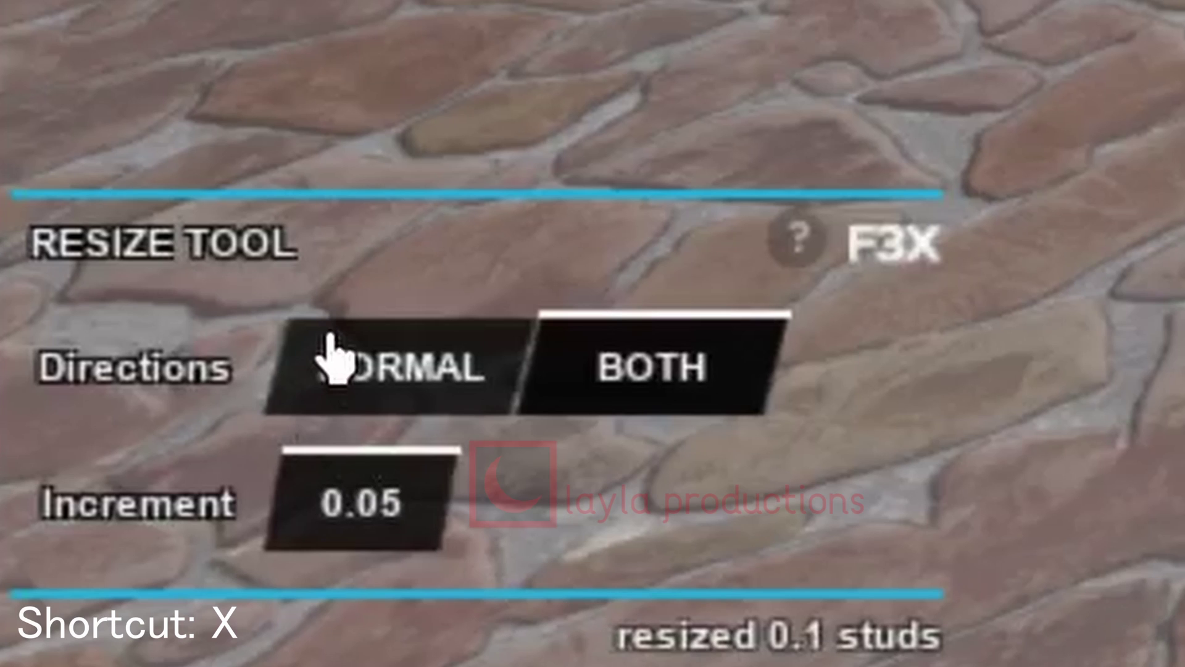
Set Directions to BOTH and resize the box symmetrically in width and depth.
left_click(336, 358)
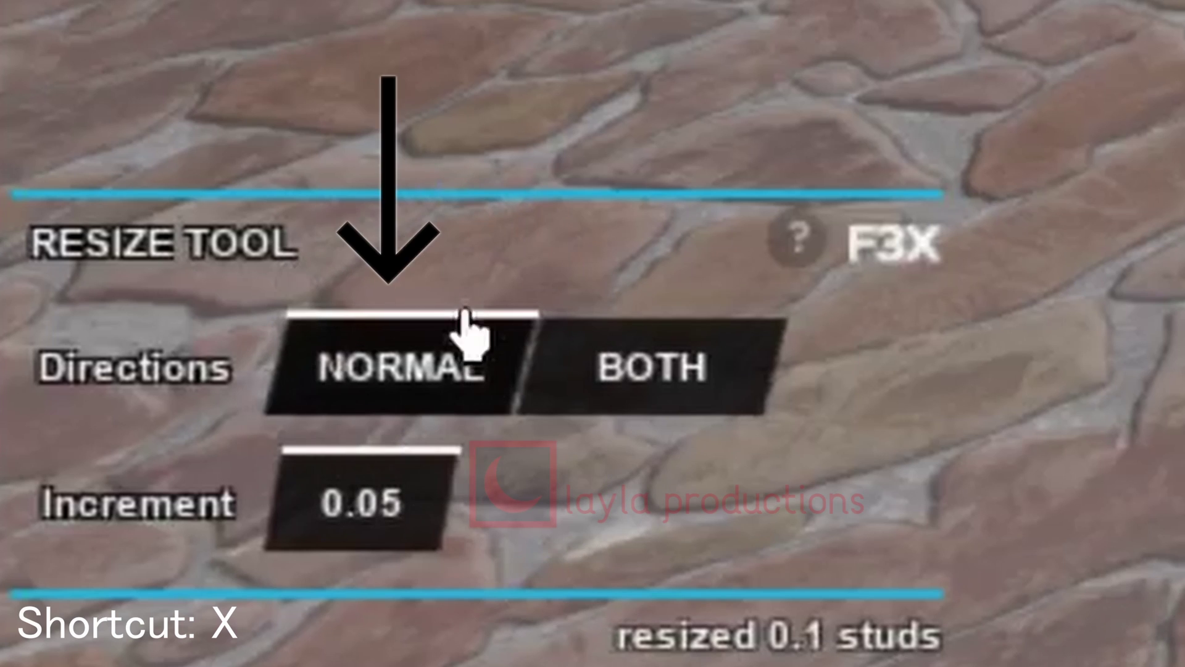
left_click(652, 366)
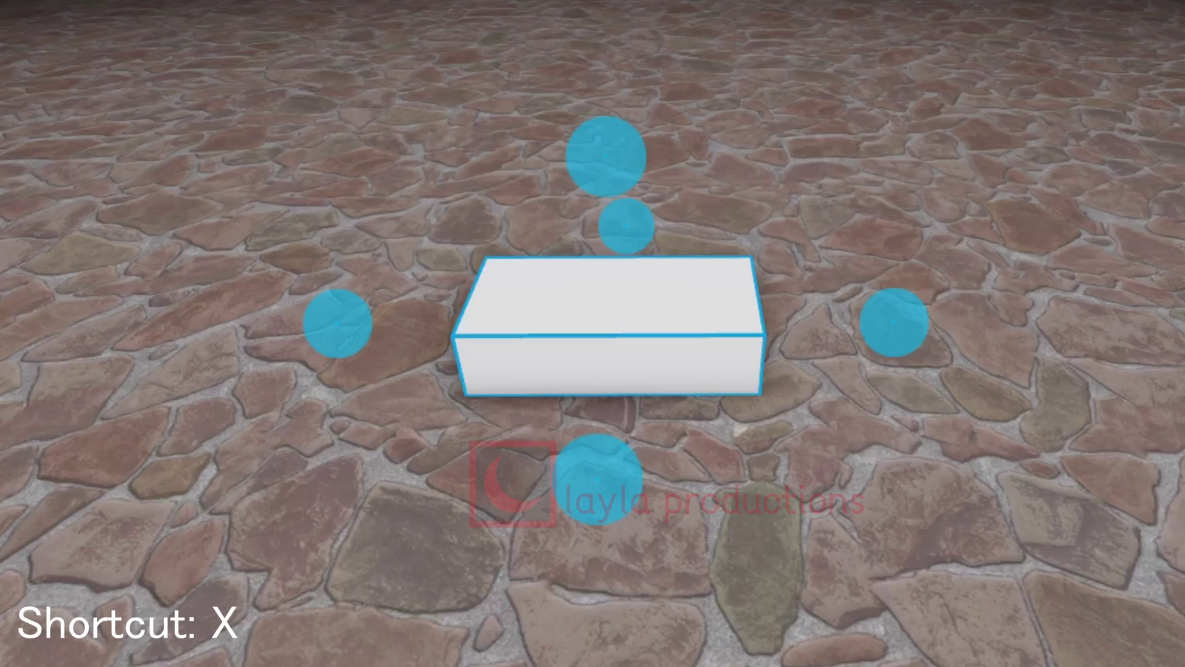
mouse_move(888, 341)
left_mouse_down()
mouse_move(749, 339)
mouse_move(894, 352)
mouse_move(772, 362)
mouse_move(874, 341)
left_mouse_up()
mouse_move(588, 482)
left_mouse_down()
mouse_move(587, 566)
mouse_move(601, 537)
mouse_move(599, 479)
left_mouse_up()
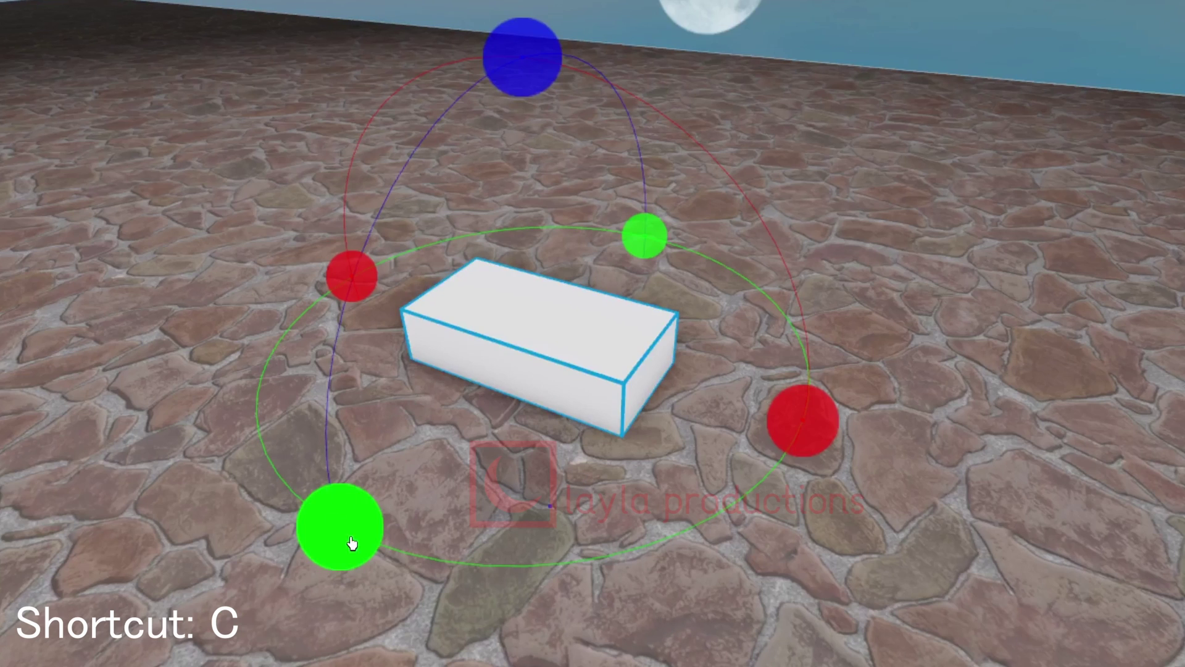
Spin the box horizontally, switching the pivot from CENTER to LOCAL, then LAST.
left_click_drag(351, 542, 439, 228)
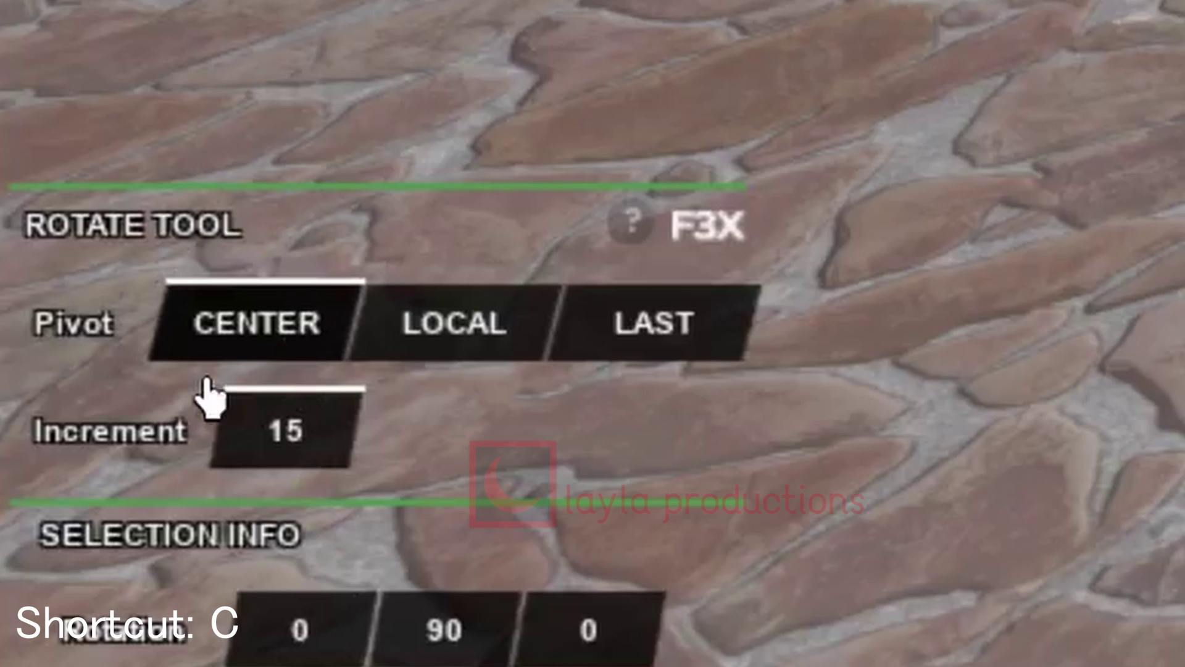
left_click(471, 355)
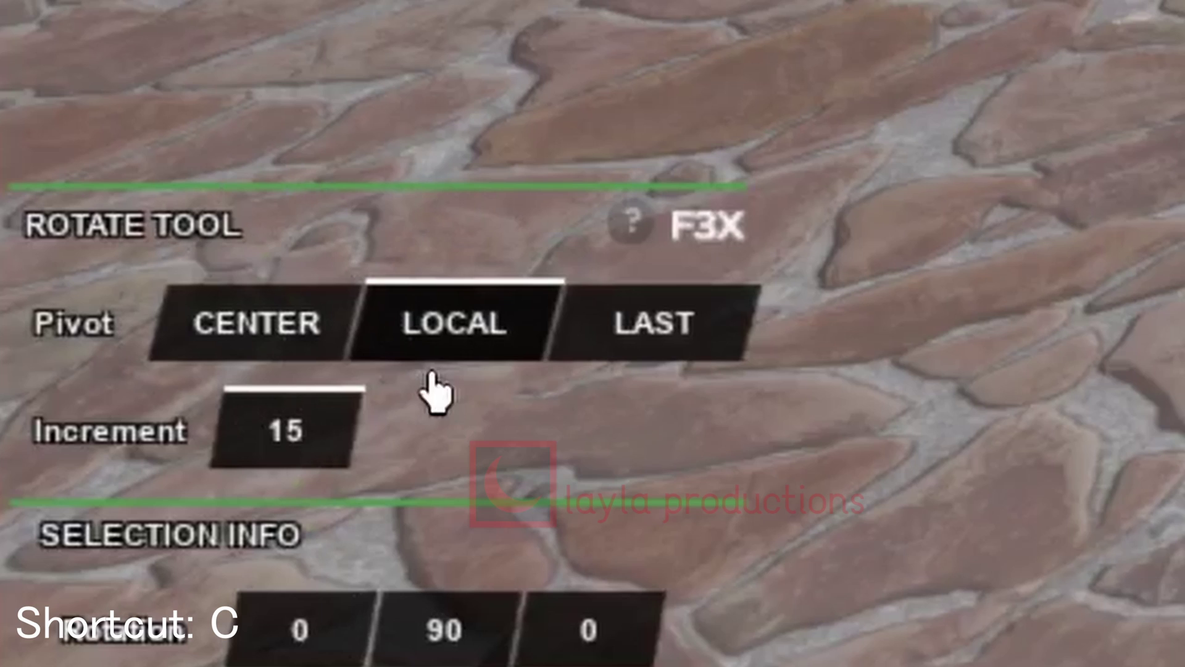
left_click(710, 306)
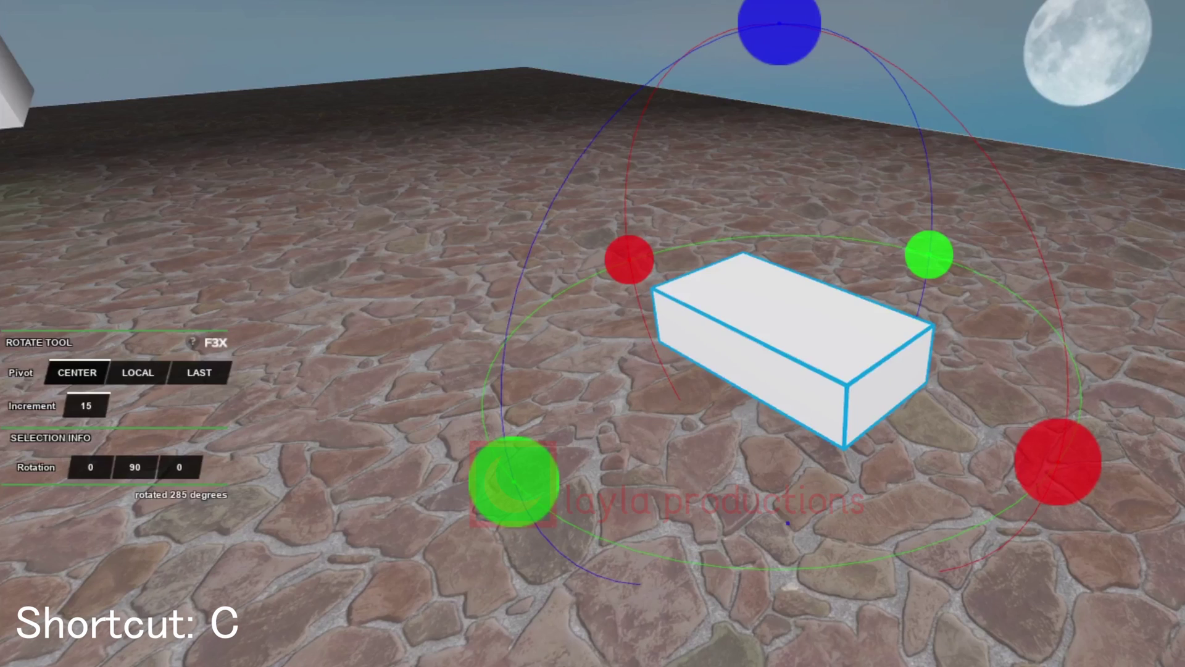
left_click_drag(772, 488, 1058, 455)
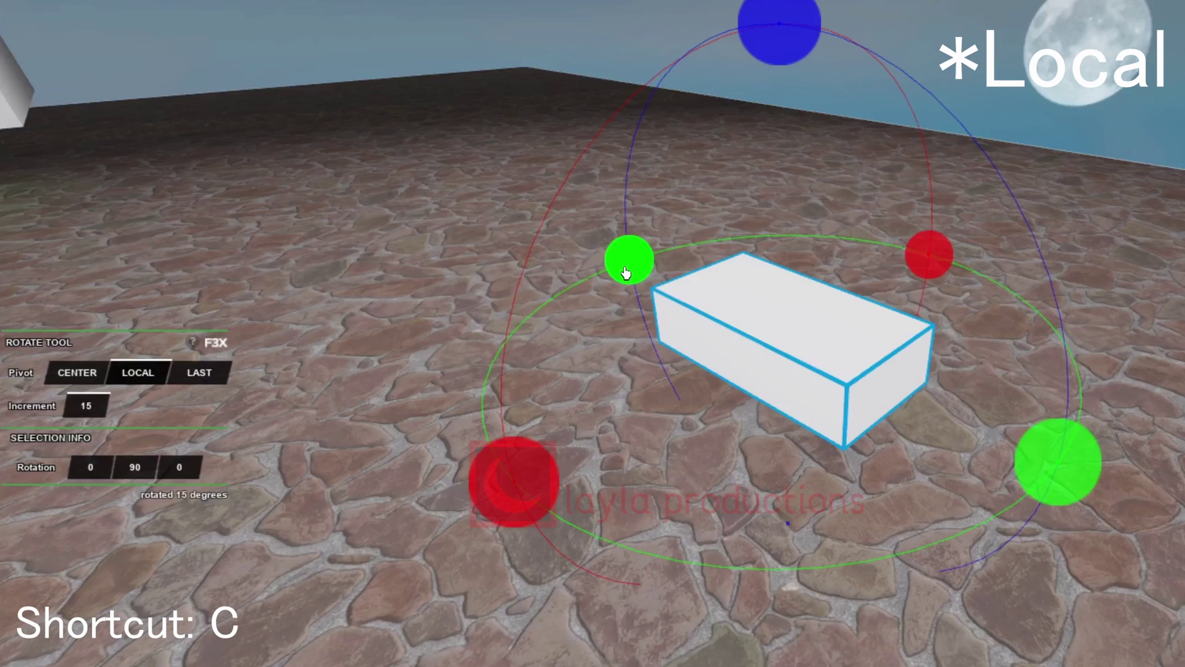
Turn and tumble the box around the last pivot, ending rotated to 60 degrees.
left_click_drag(626, 273, 822, 545)
left_click_drag(752, 93, 694, 280)
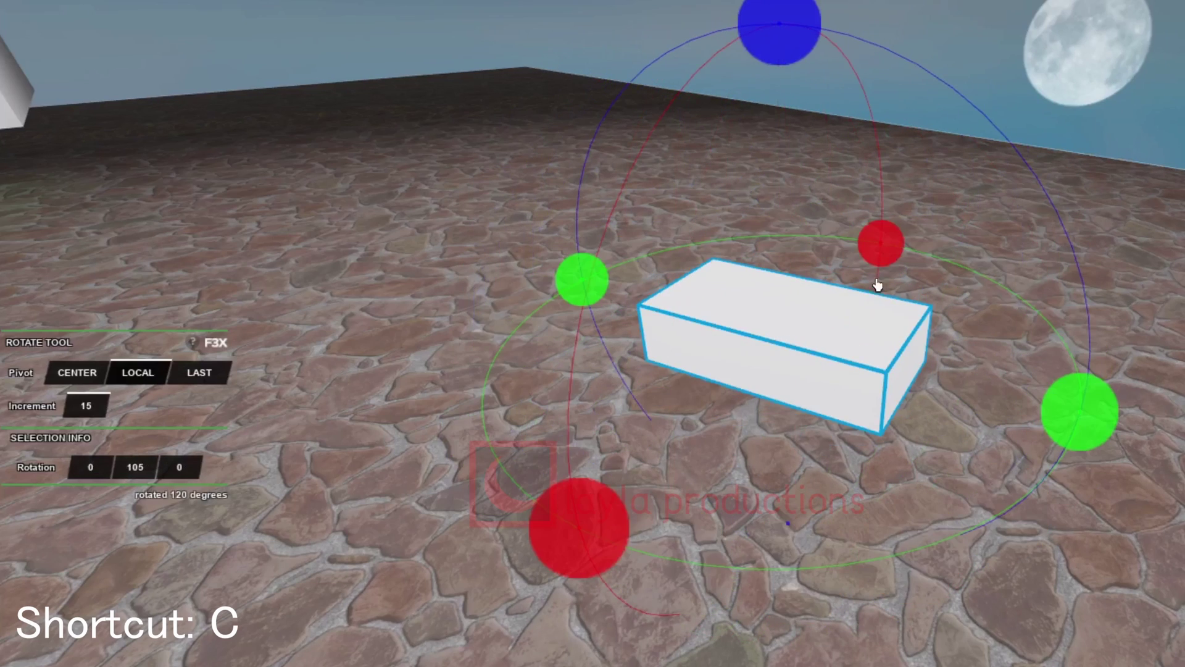
left_click_drag(876, 283, 787, 524)
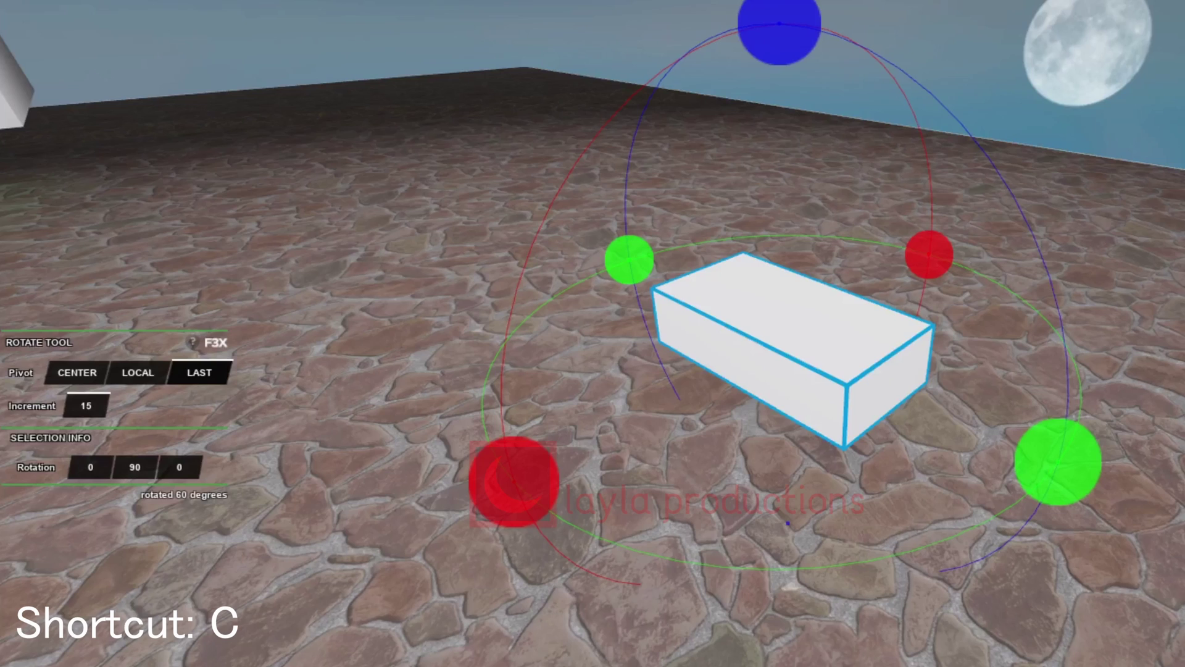
left_click_drag(650, 282, 621, 304)
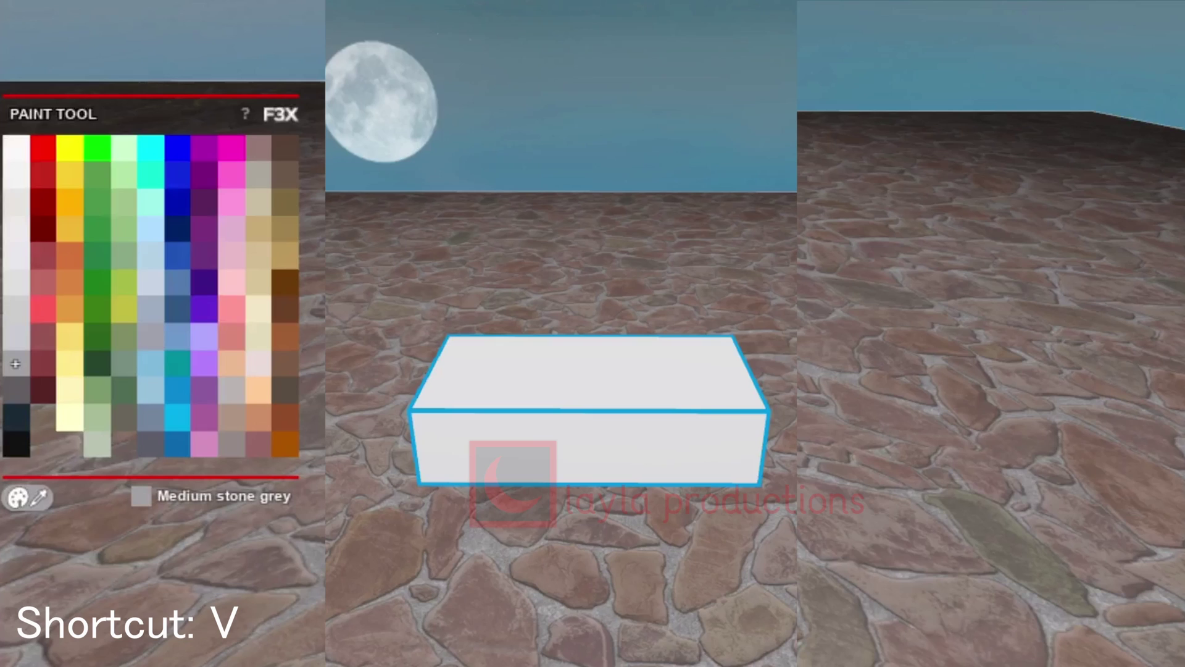
Try Dark indigo, Terra Cotta, Navy blue, Carnation pink, Sea green and Pink swatches.
left_click(209, 279)
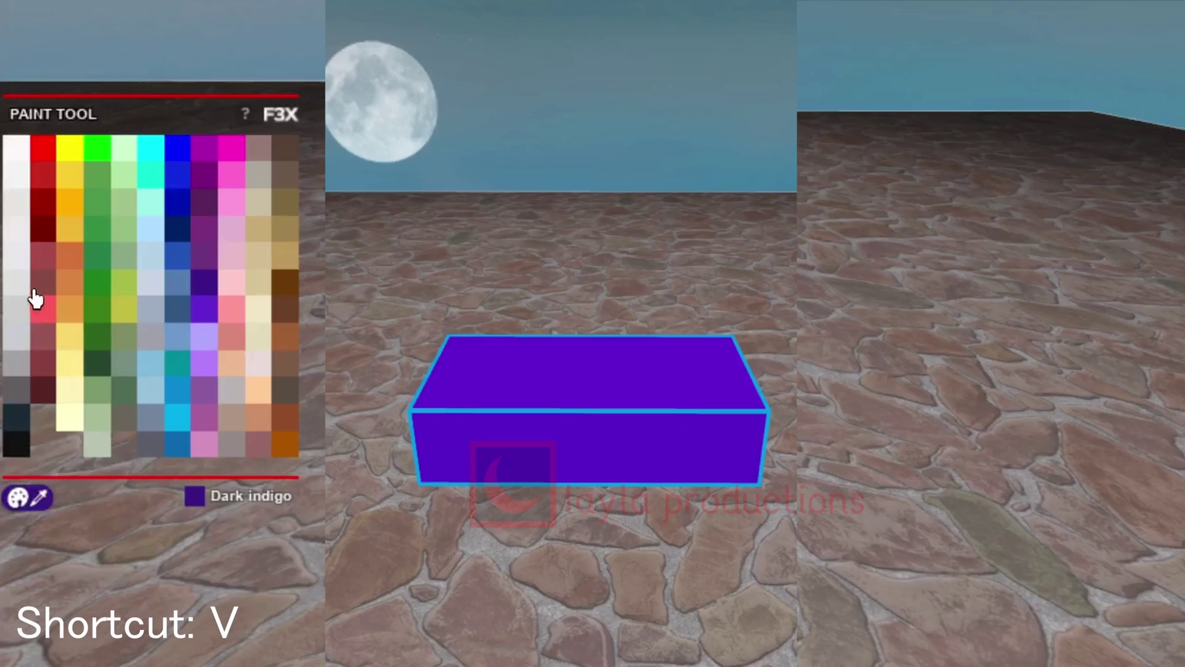
left_click(42, 283)
left_click(167, 225)
left_click(235, 199)
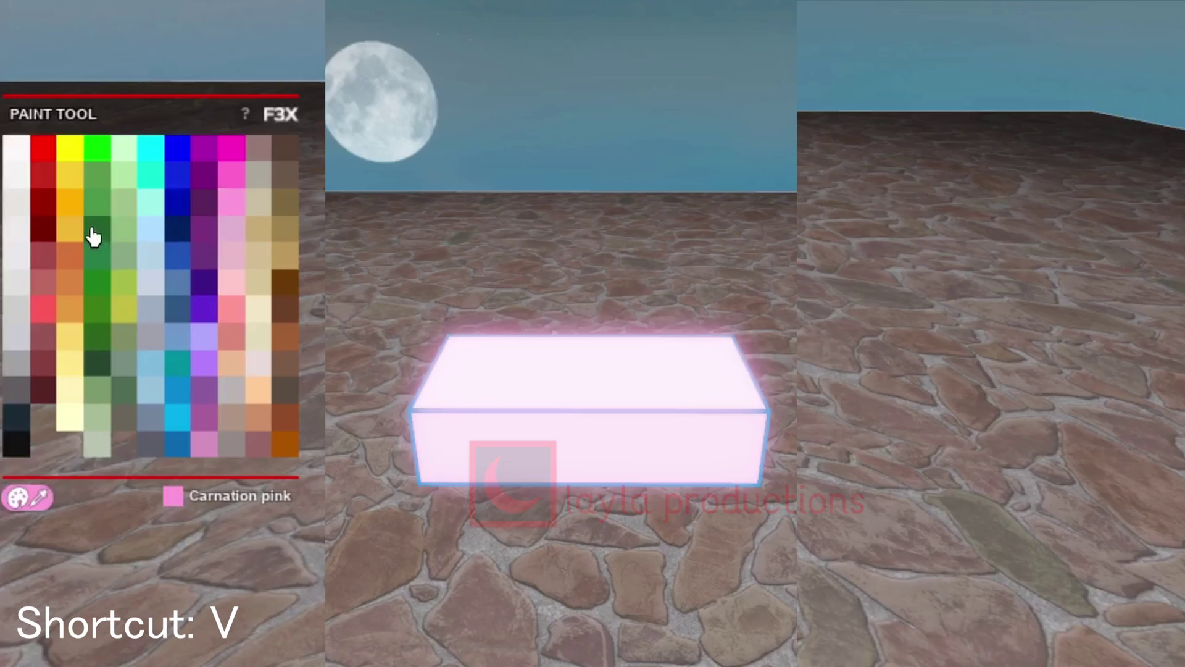
left_click(92, 233)
left_click(233, 180)
Mix a custom vivid yellow-green at 89% saturation in the colour picker.
left_click(37, 499)
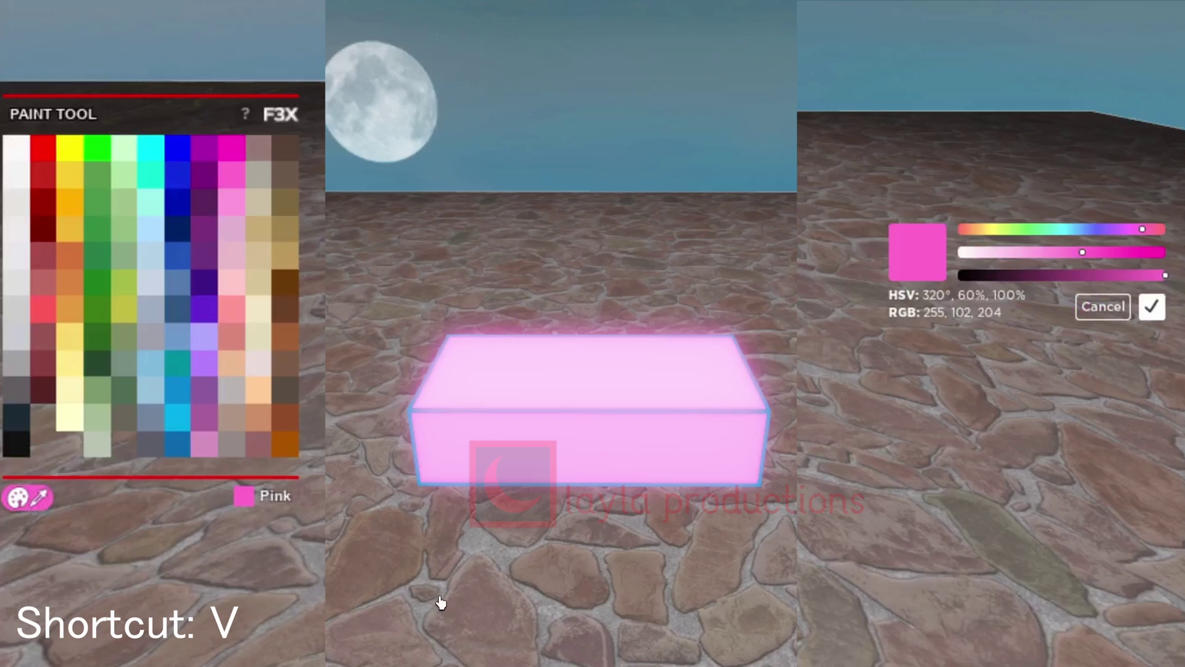
left_click_drag(1146, 236, 1013, 238)
left_click_drag(1071, 265, 1013, 279)
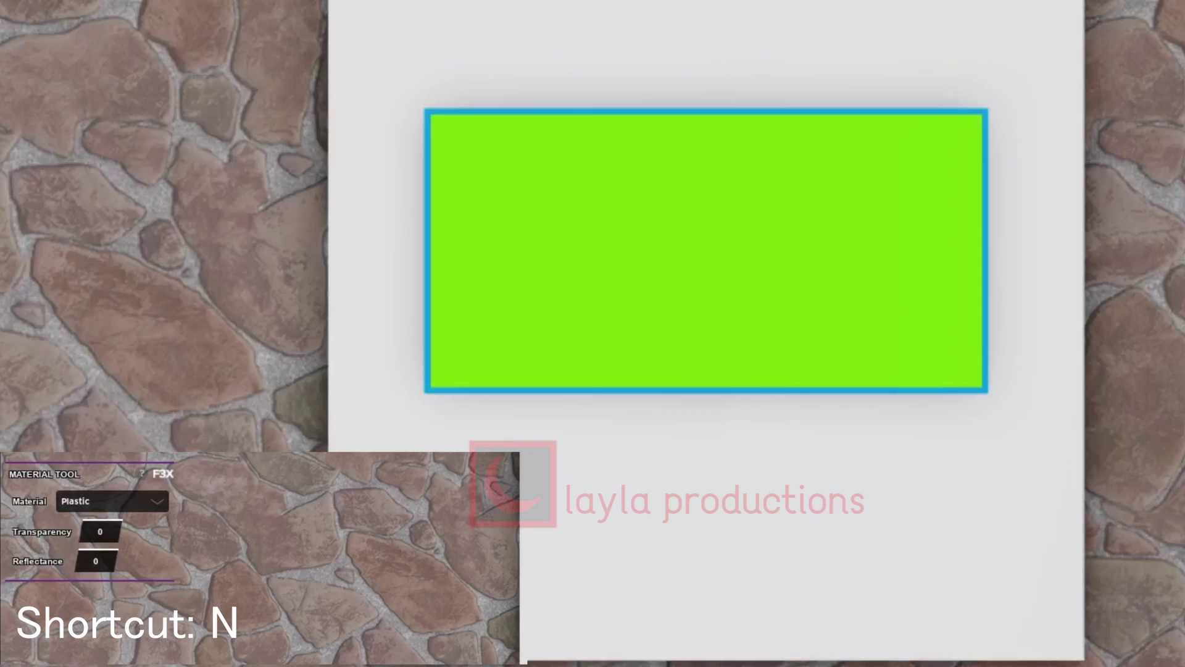
Make the block Brick material with transparency 0.5, then 0.2.
left_click(130, 507)
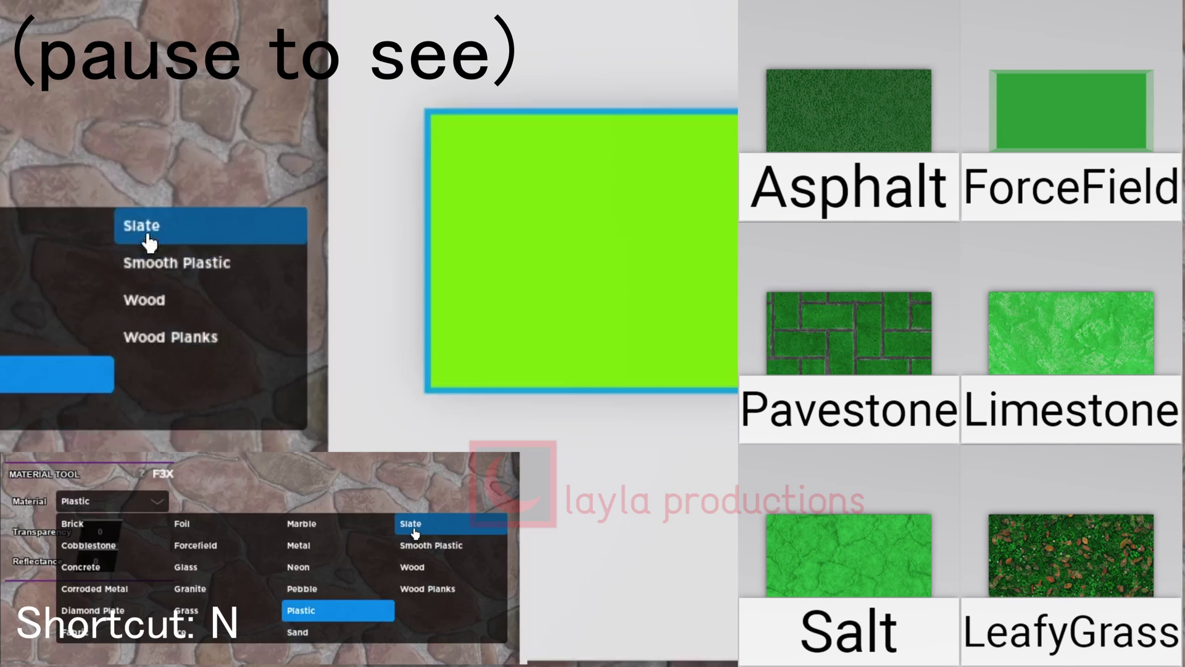
left_click(73, 523)
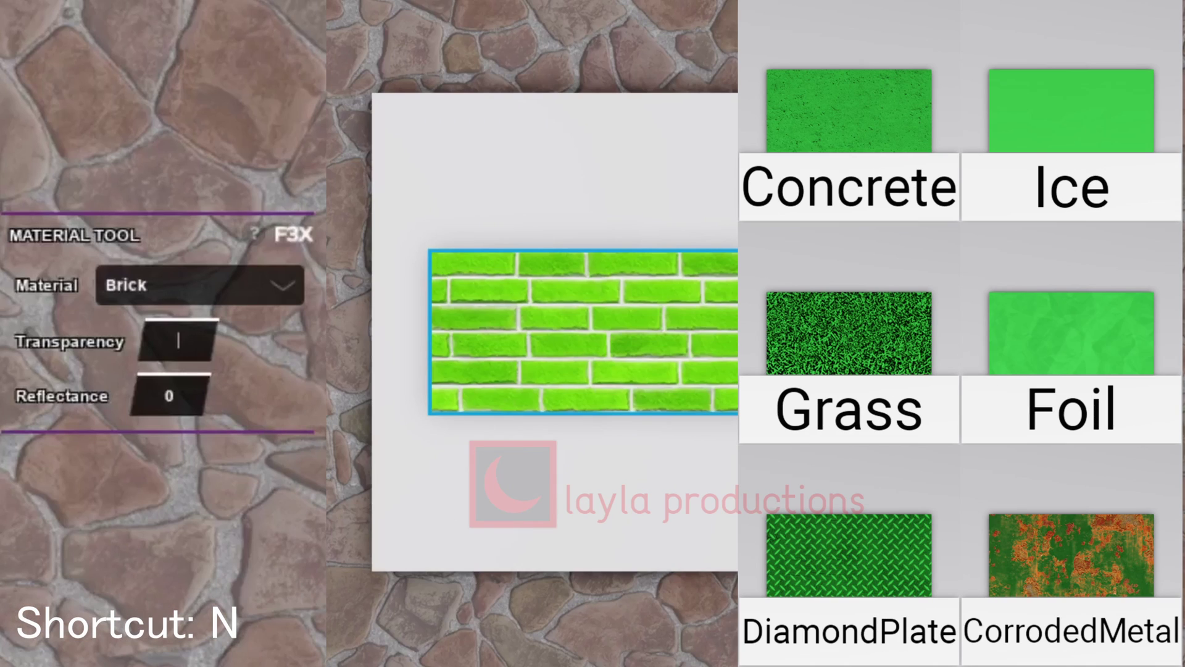
type(".5")
key("Return")
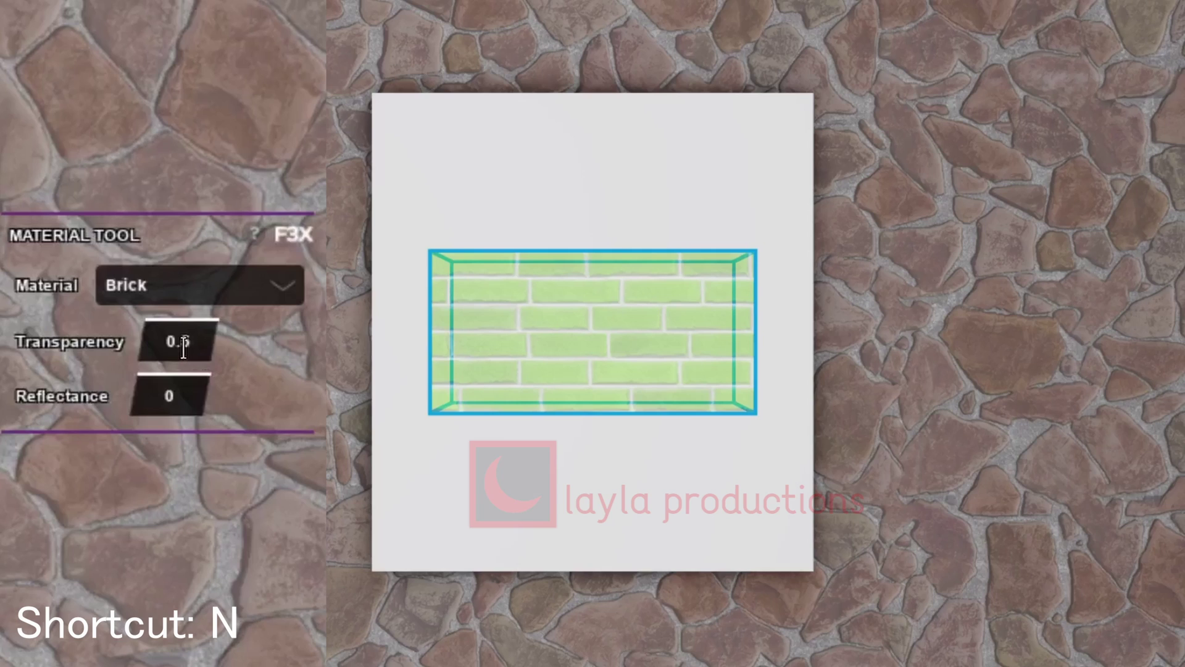
type(".2")
key("Return")
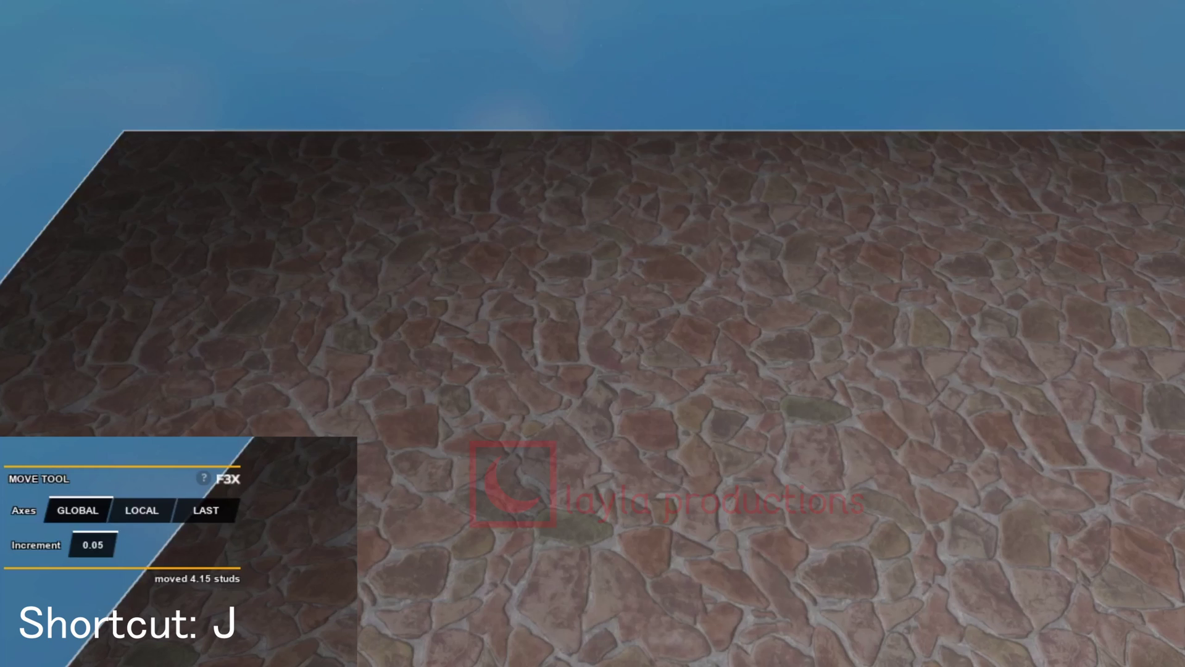
Place new Normal parts on the floor with the New Part tool, moving one toward the centre.
key("j")
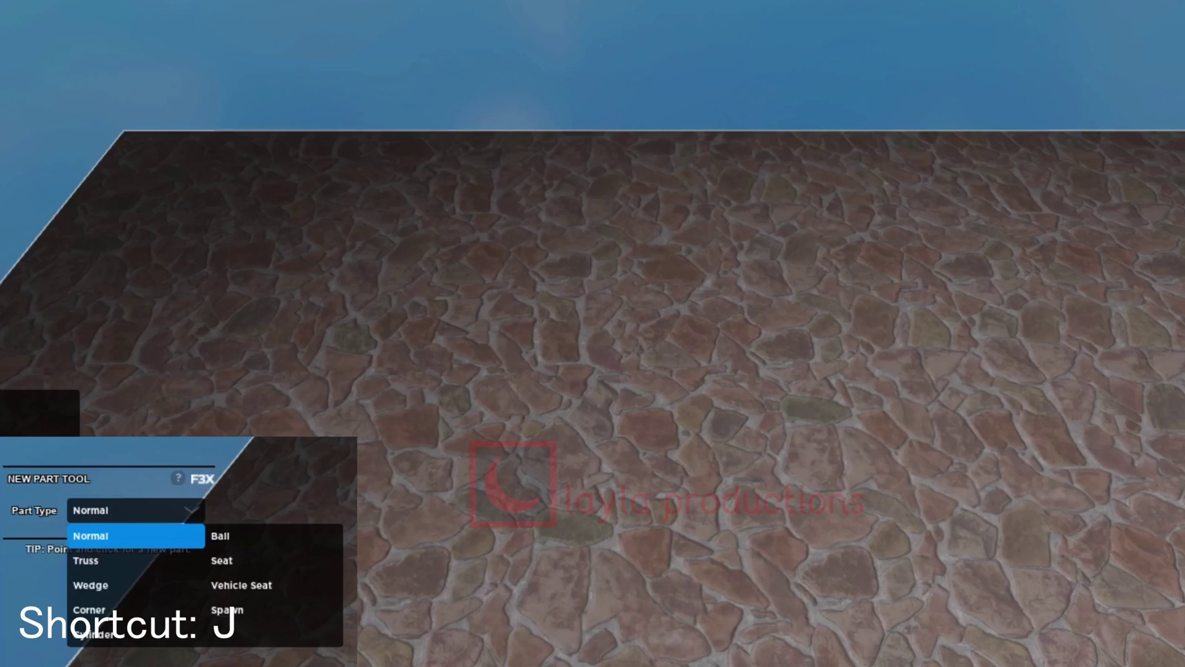
left_click(146, 530)
left_click_drag(411, 407, 327, 402)
scroll(545, 322, "up", 2)
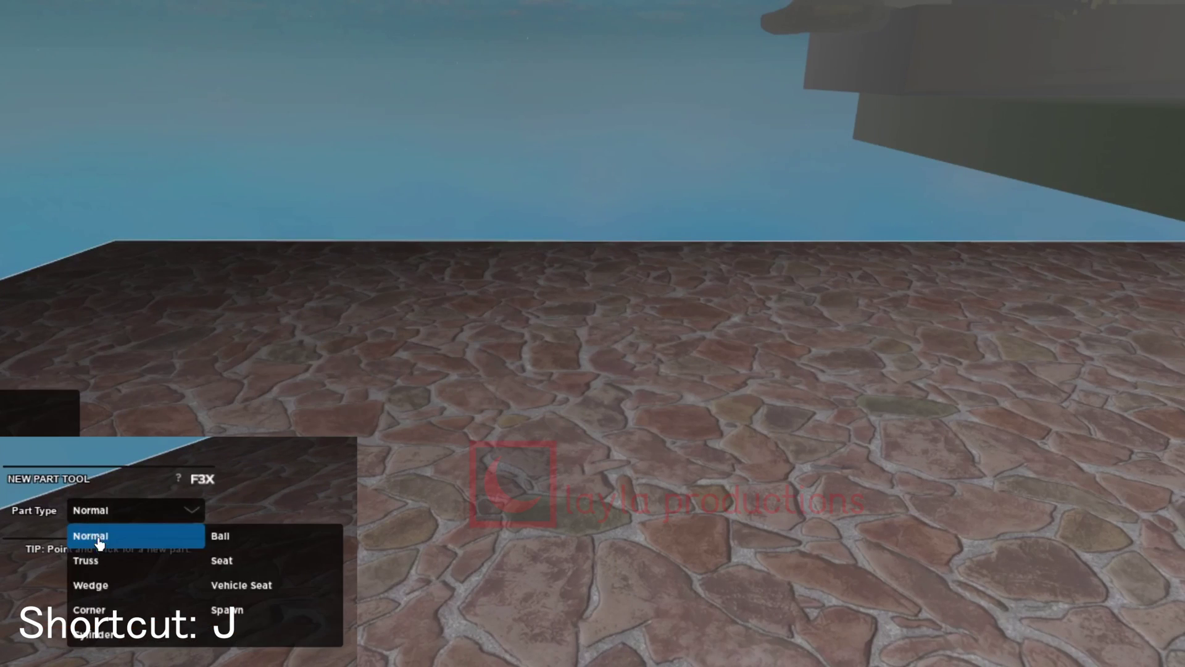
left_click(99, 535)
left_click_drag(352, 410, 618, 492)
Stretch the truss taller and rotate it.
key("x")
left_click_drag(577, 232, 576, 80)
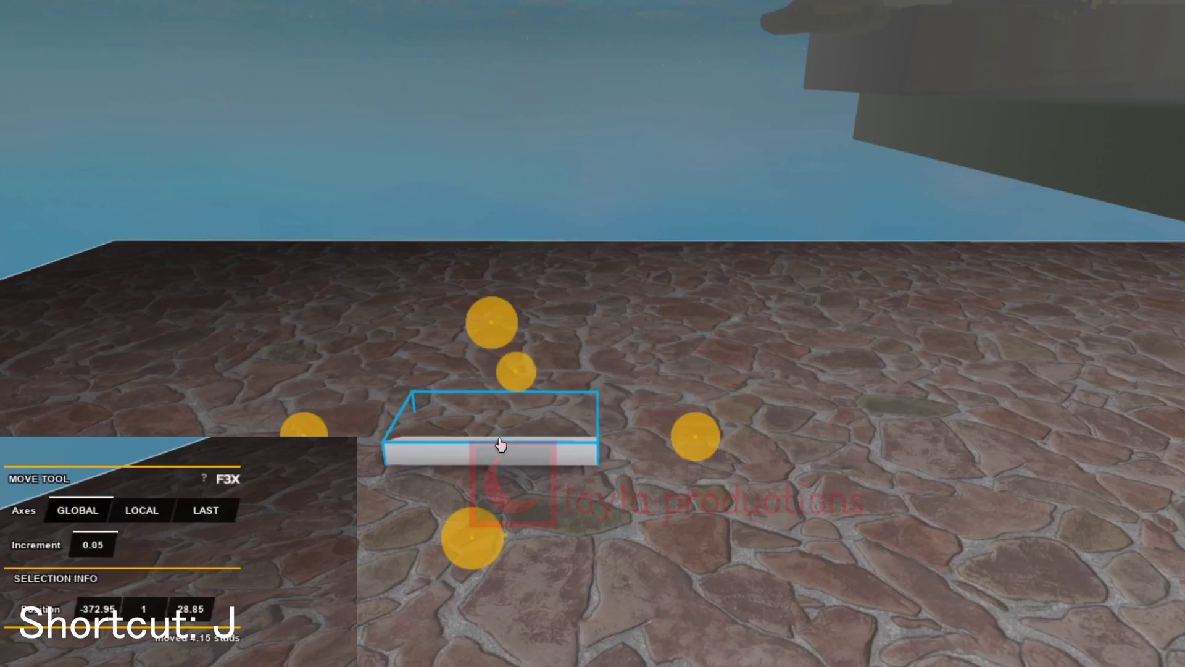
key("v")
key("c")
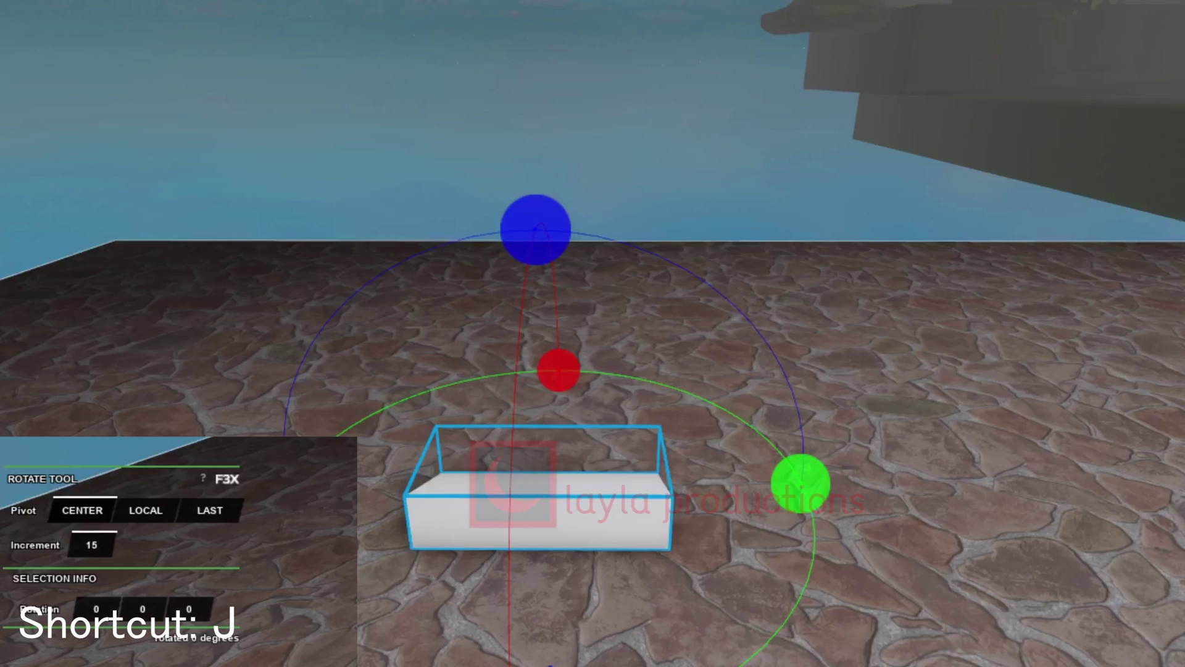
left_click_drag(797, 483, 759, 432)
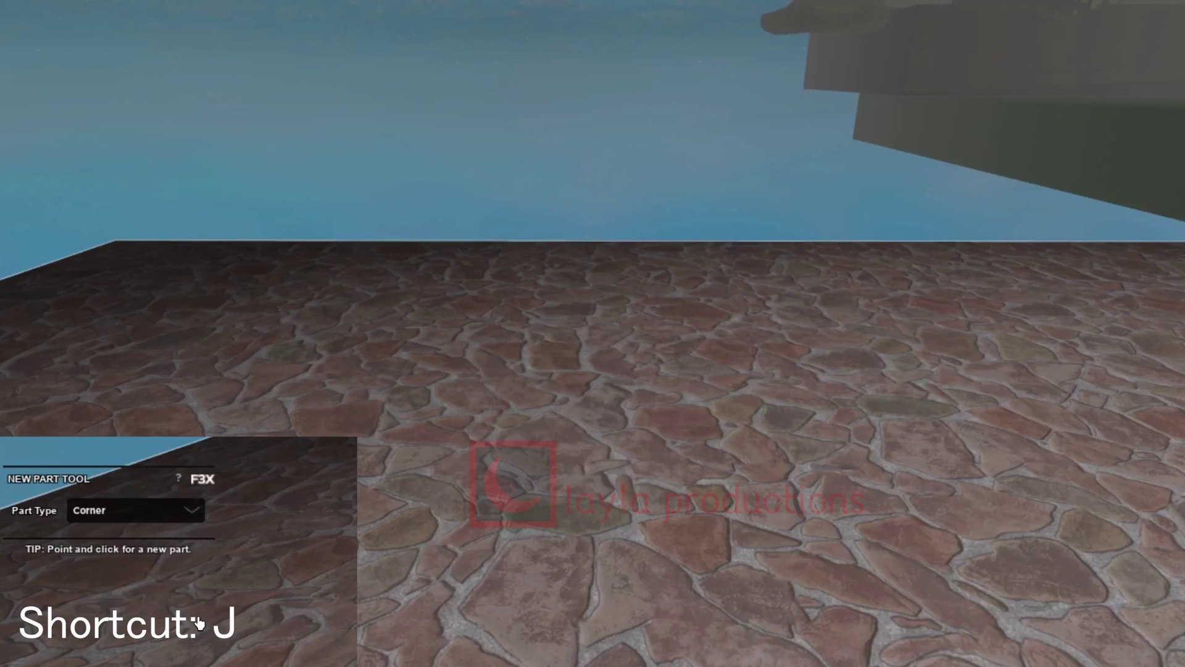
Place a corner part and make it wider, deeper and taller.
left_click_drag(395, 517, 548, 513)
key("x")
left_click_drag(690, 462, 899, 464)
mouse_move(602, 376)
left_mouse_down()
mouse_move(604, 328)
mouse_move(604, 353)
left_mouse_up()
left_click_drag(608, 272, 615, 186)
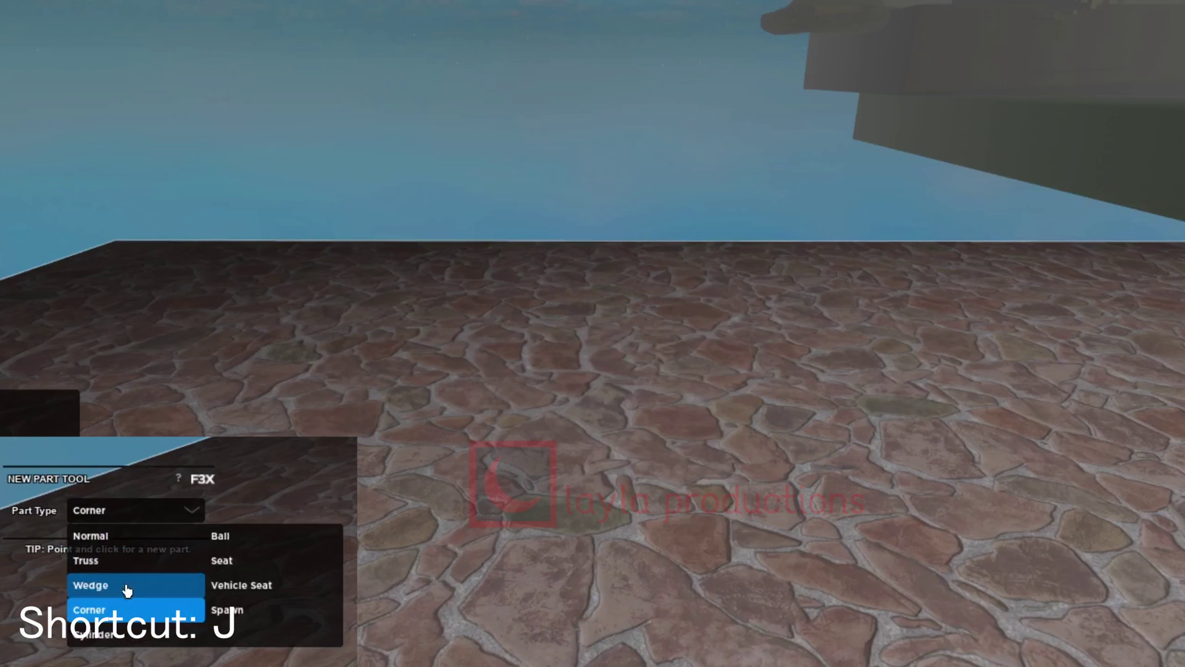
Place a cylinder part and rotate it 90 degrees.
left_click(463, 437)
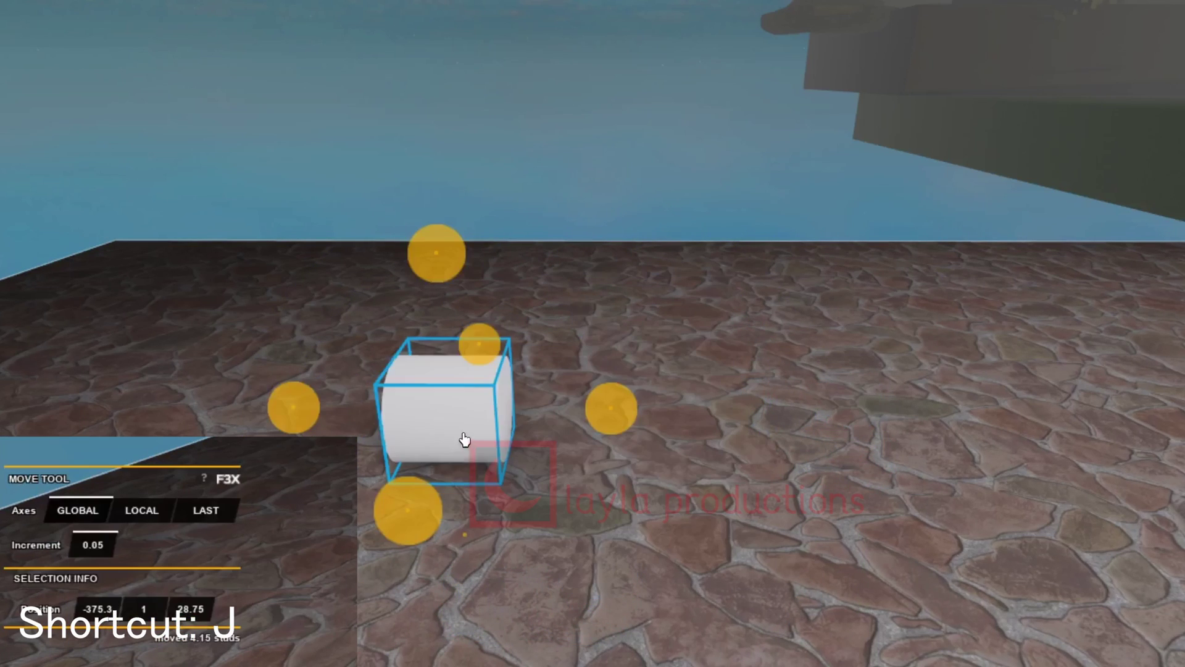
key("c")
left_click_drag(754, 460, 528, 298)
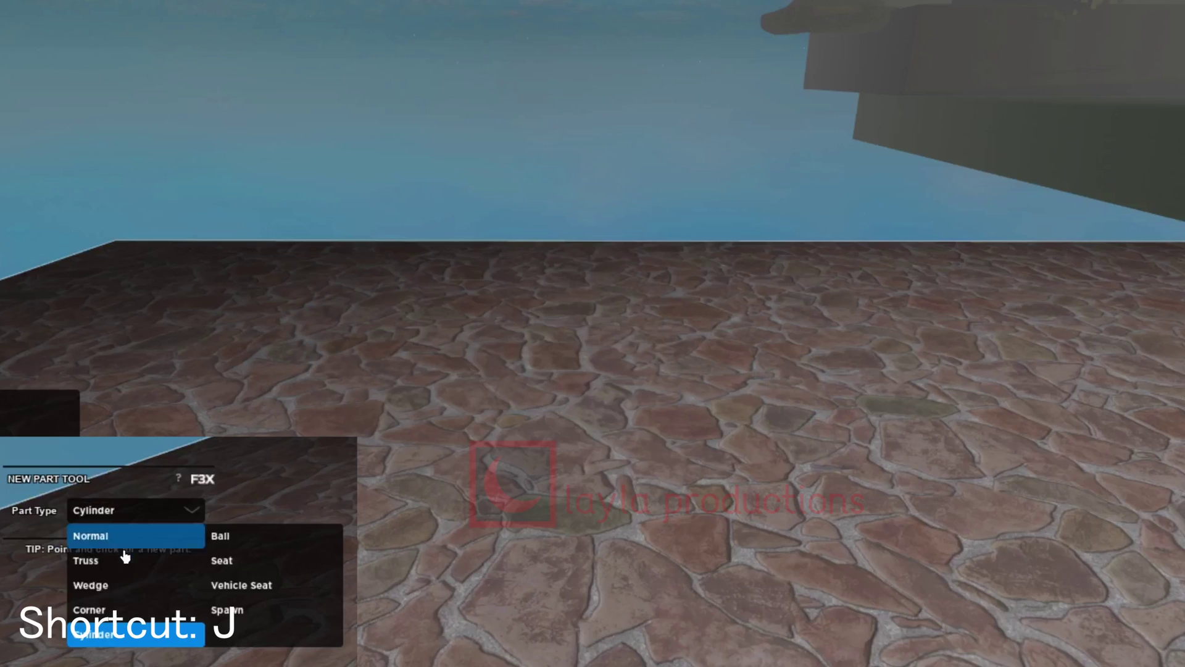
Choose the Ball part type and place a ball on the floor.
left_click(223, 534)
left_click(507, 427)
key("x")
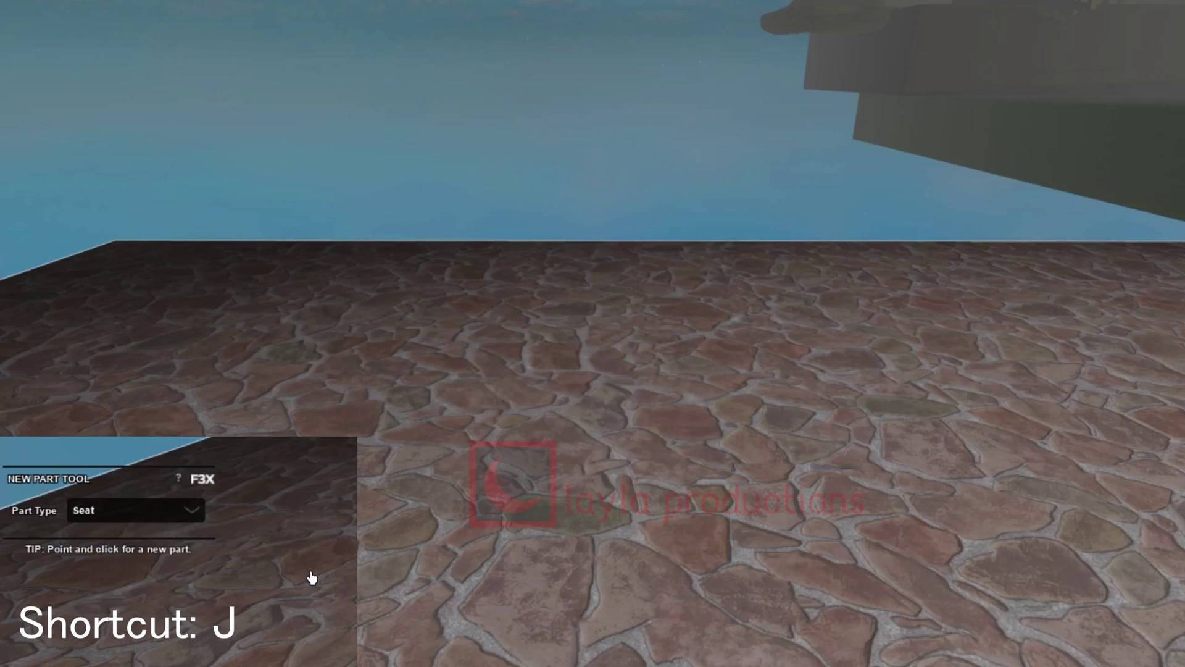
left_click(617, 560)
left_click(701, 275)
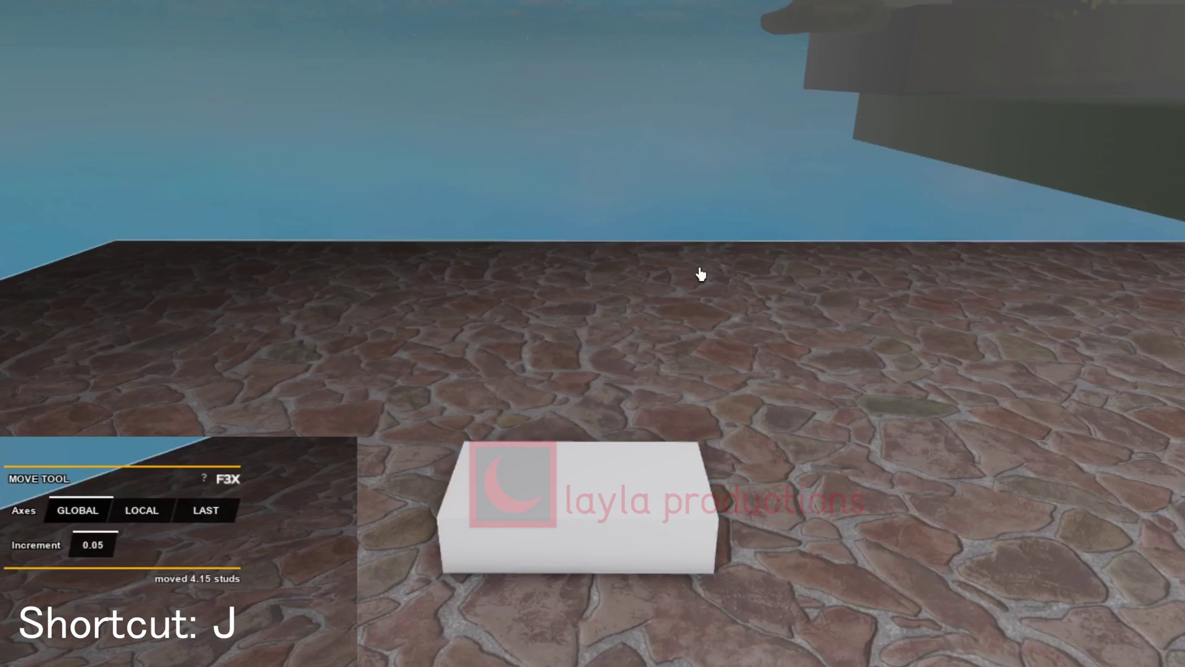
right_click_drag(720, 216, 842, 225)
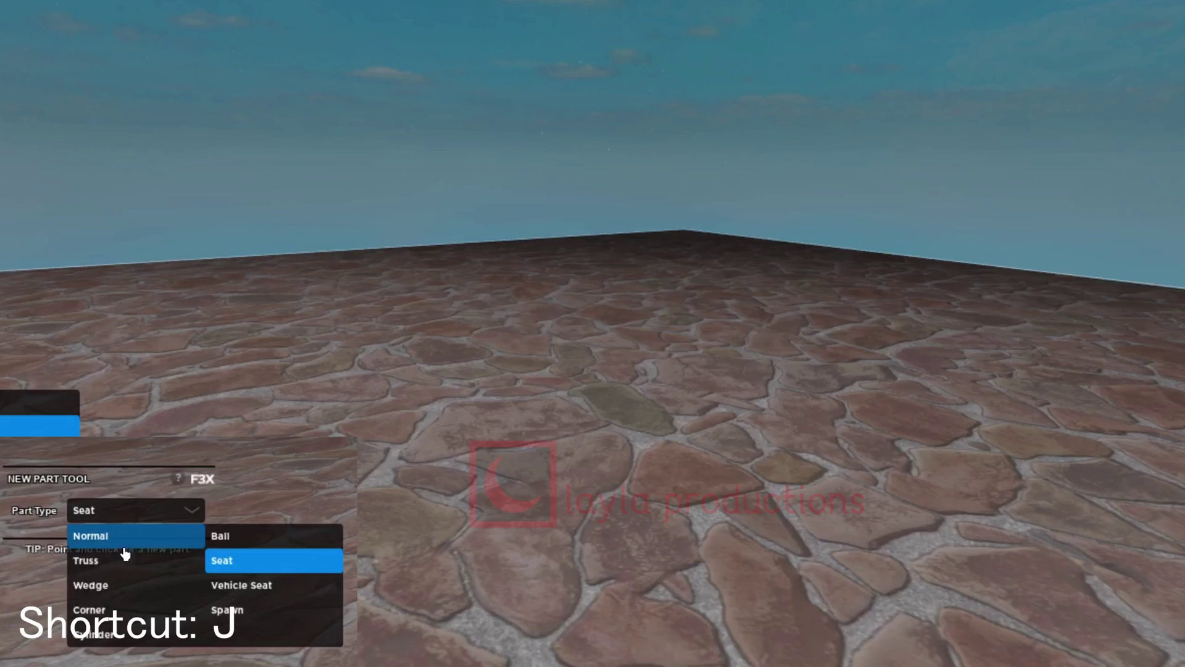
Place a seat part and move it across the floor.
left_click(309, 593)
left_click_drag(613, 439, 589, 493)
left_click(763, 203)
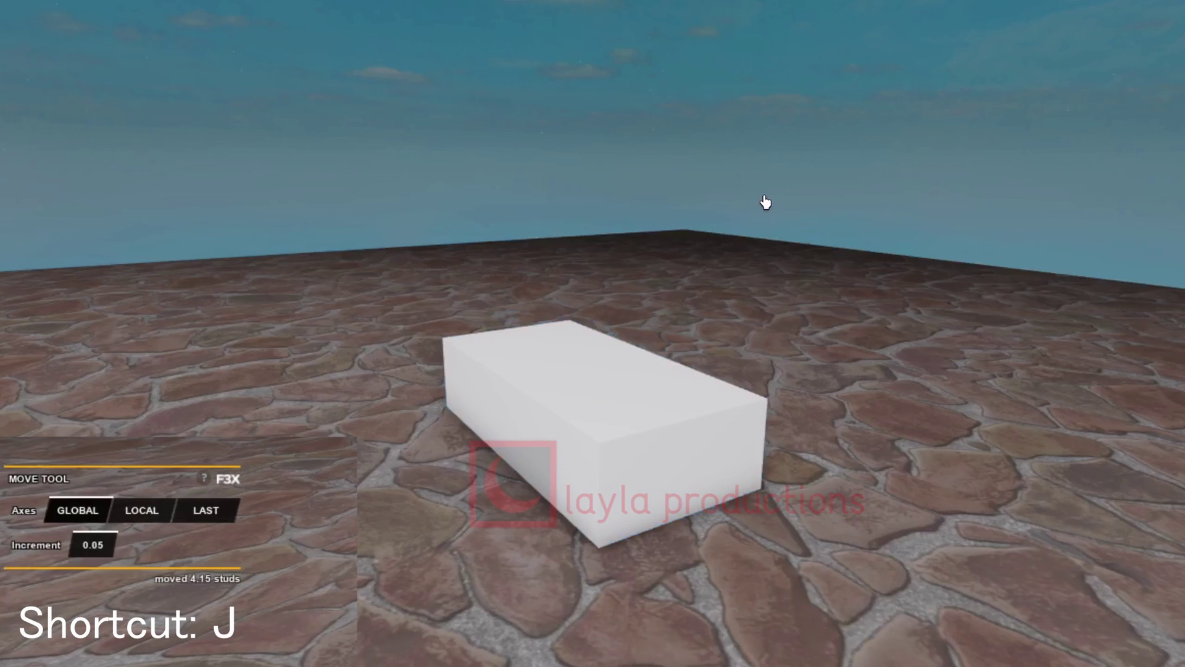
left_click(636, 437)
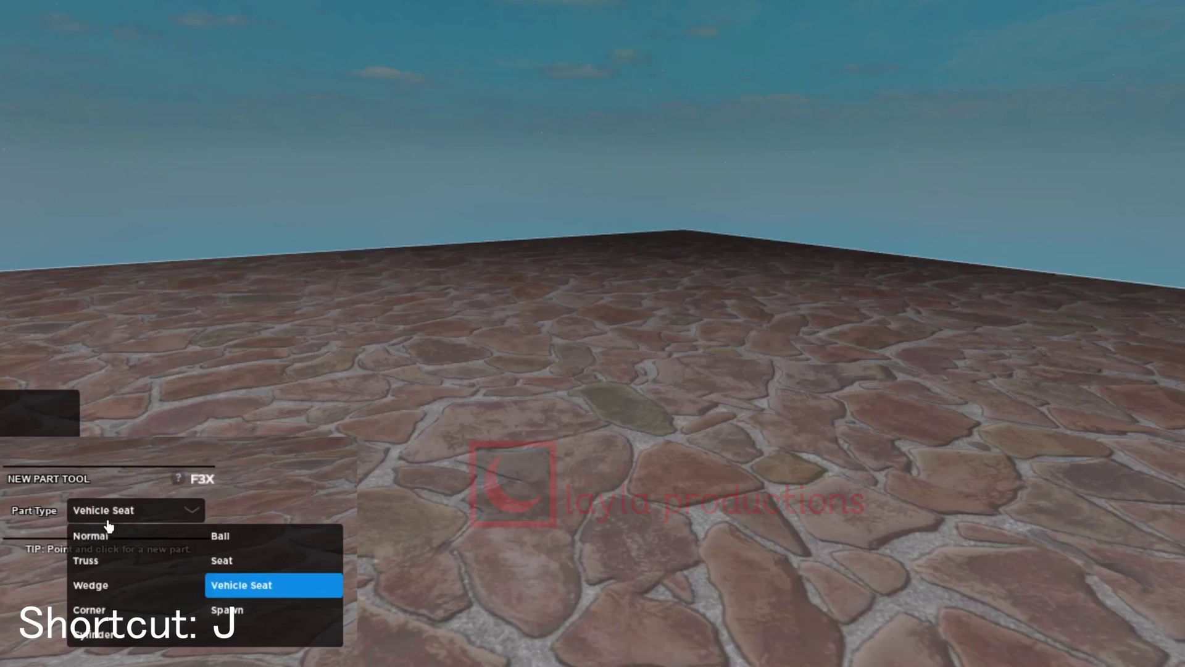
Place a Vehicle Seat, widen it and flatten it to height 0.5.
left_click(441, 491)
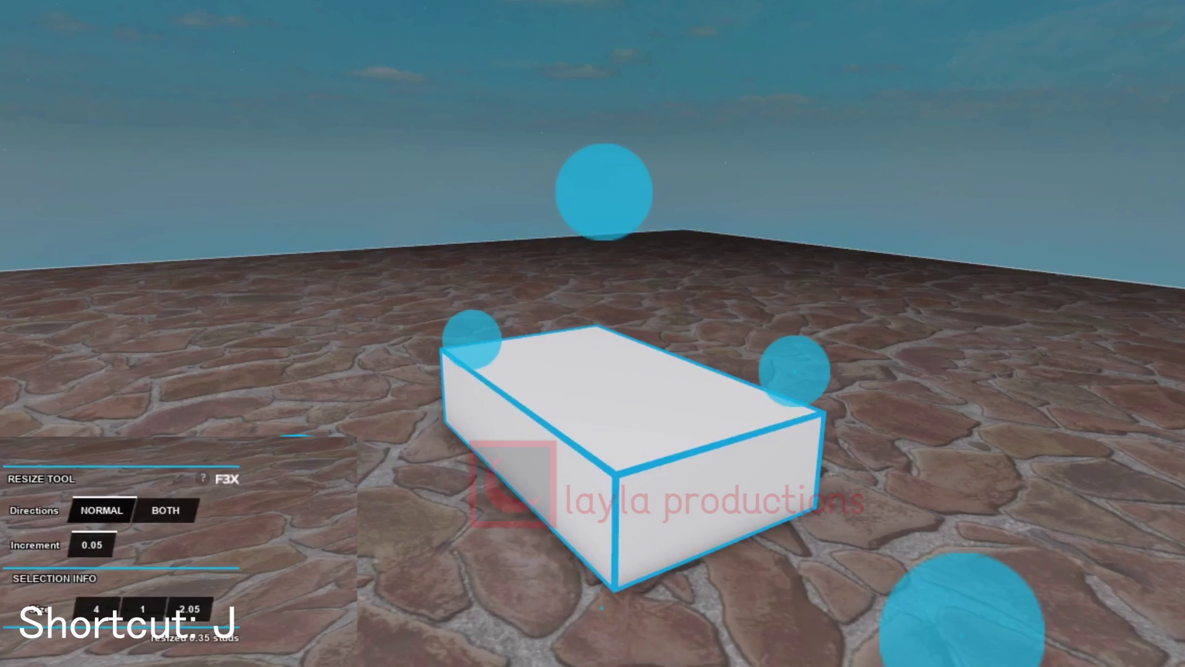
left_click_drag(294, 504, 173, 546)
left_click_drag(567, 200, 567, 252)
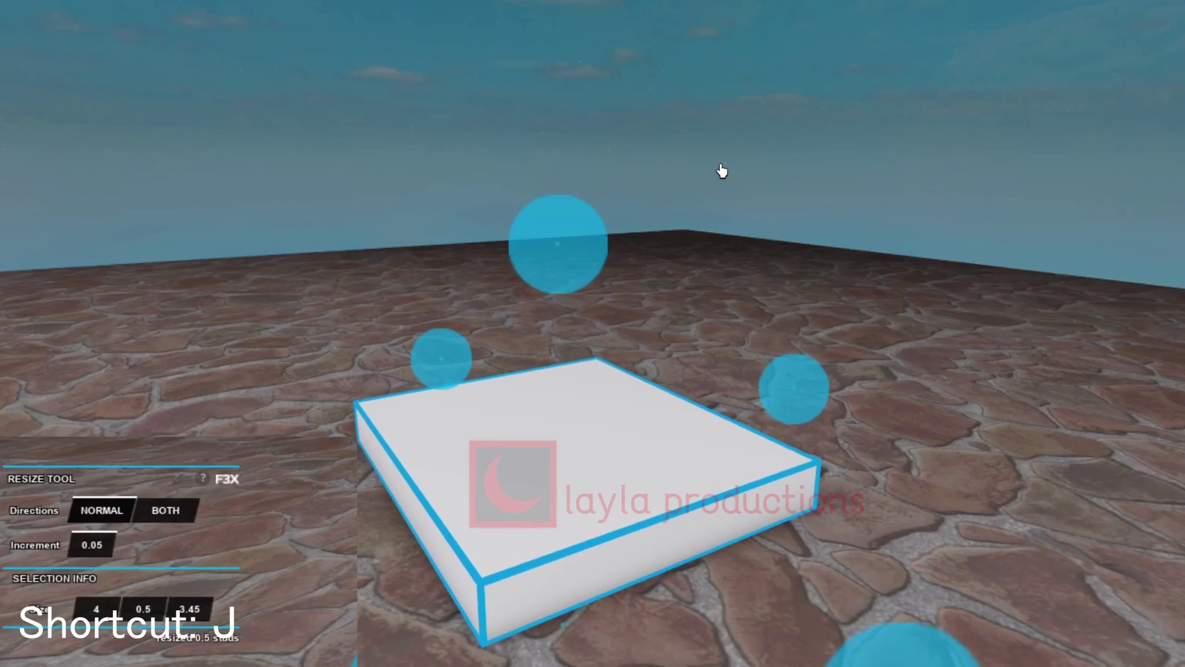
left_click(722, 167)
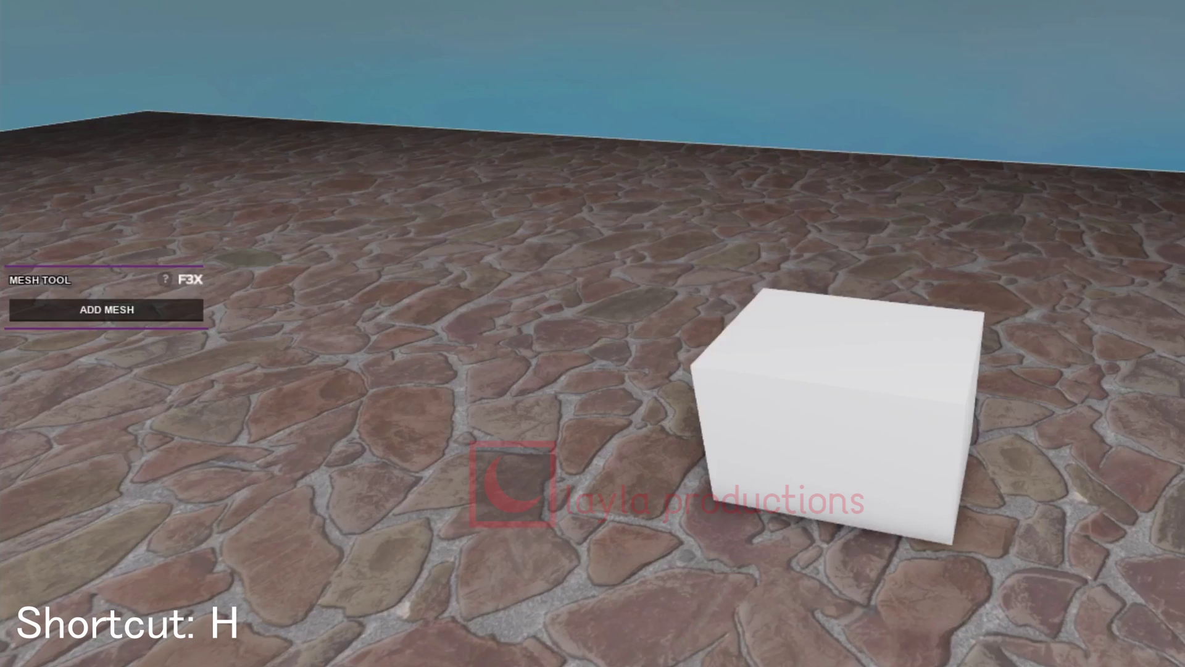
Give the white cube a Cylinder mesh, then switch it to File and Head.
left_click(878, 489)
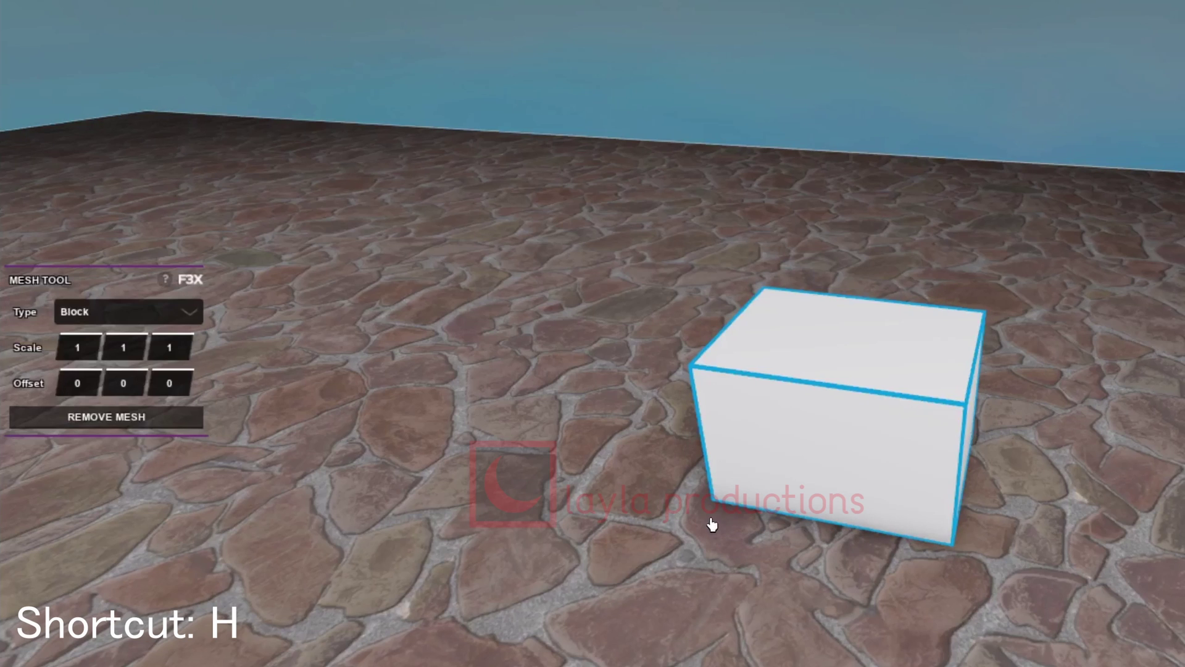
right_click_drag(697, 505, 697, 504)
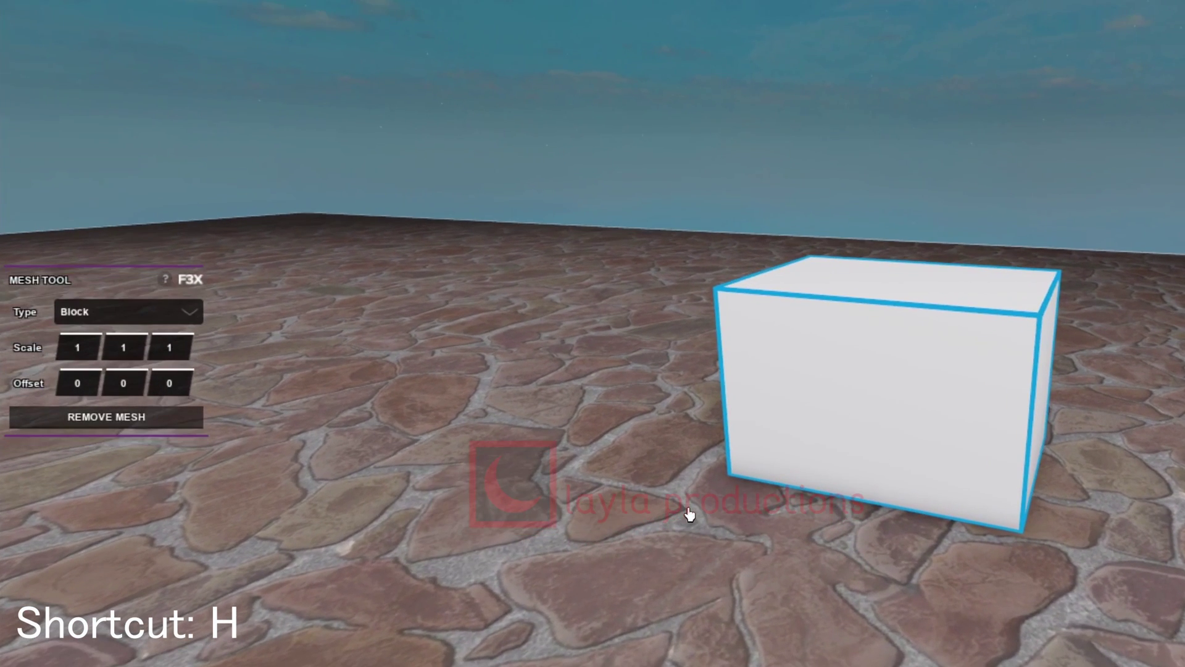
left_click(160, 312)
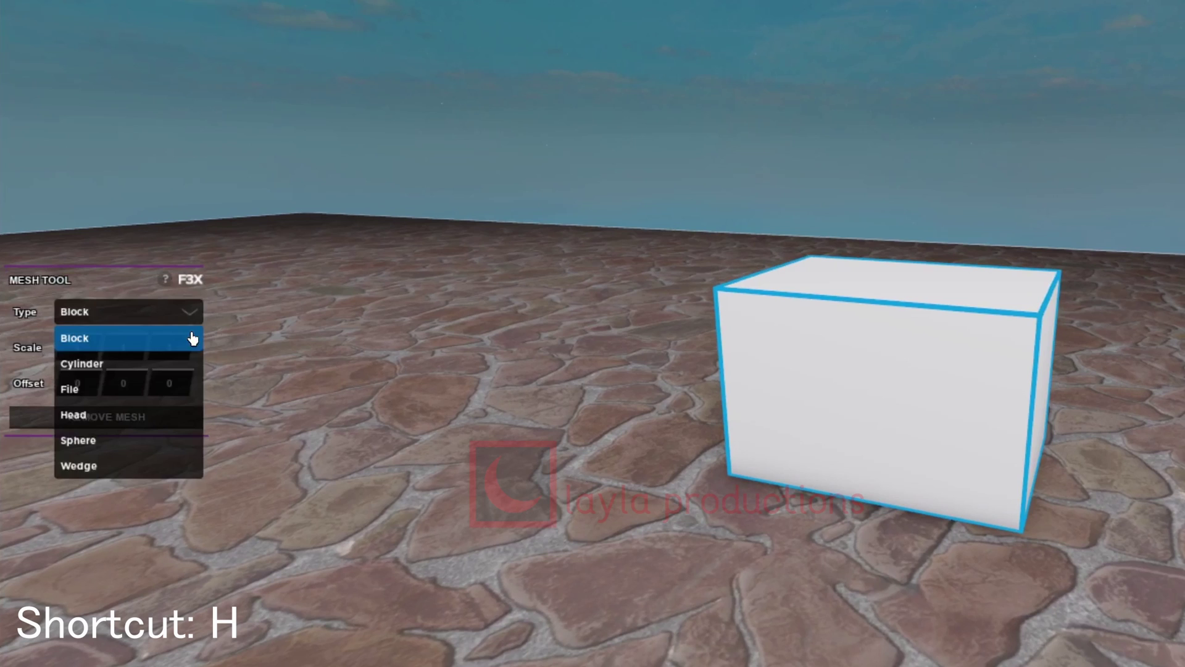
left_click(179, 365)
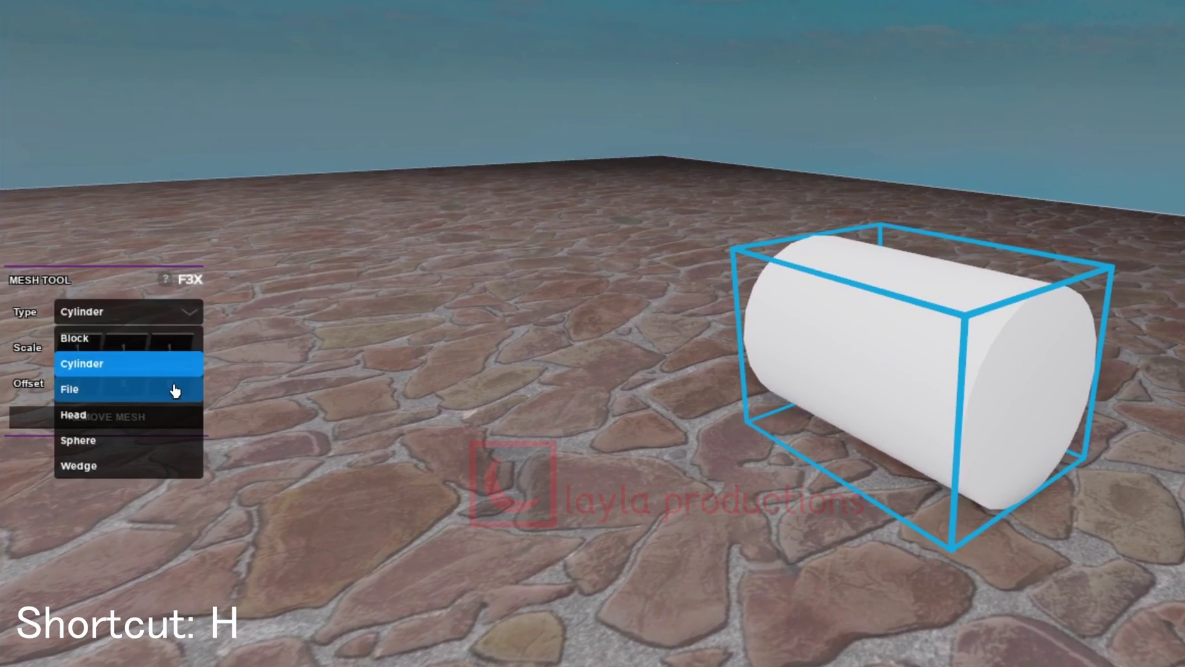
left_click(175, 391)
right_click_drag(420, 405, 421, 405)
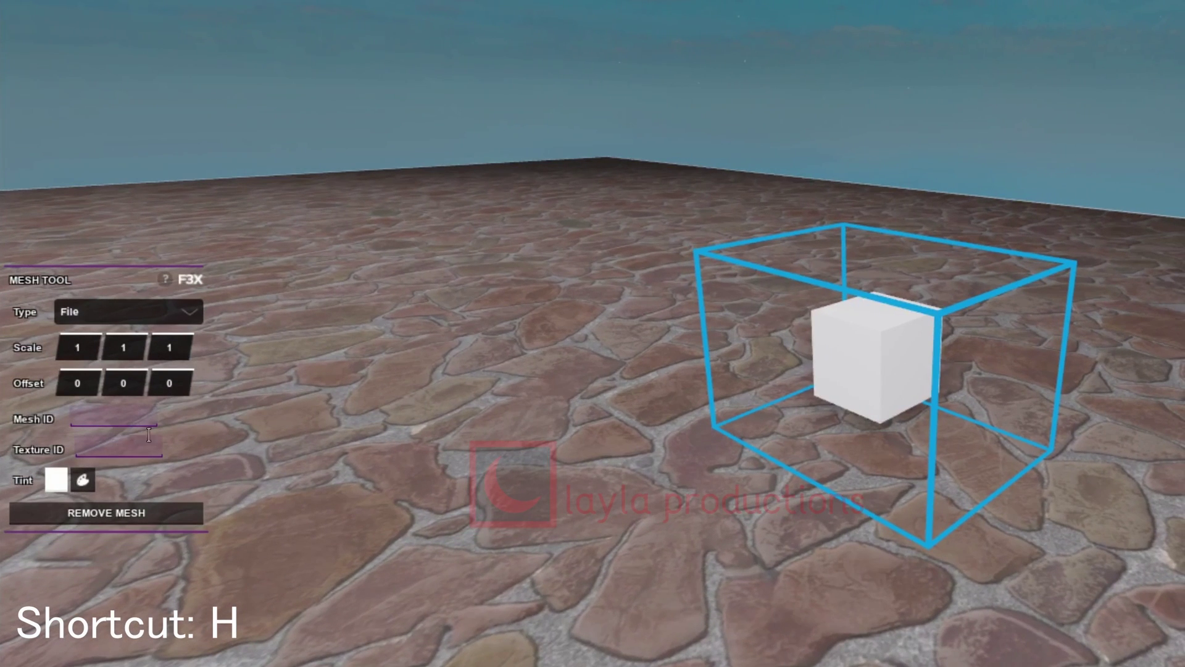
left_click(143, 313)
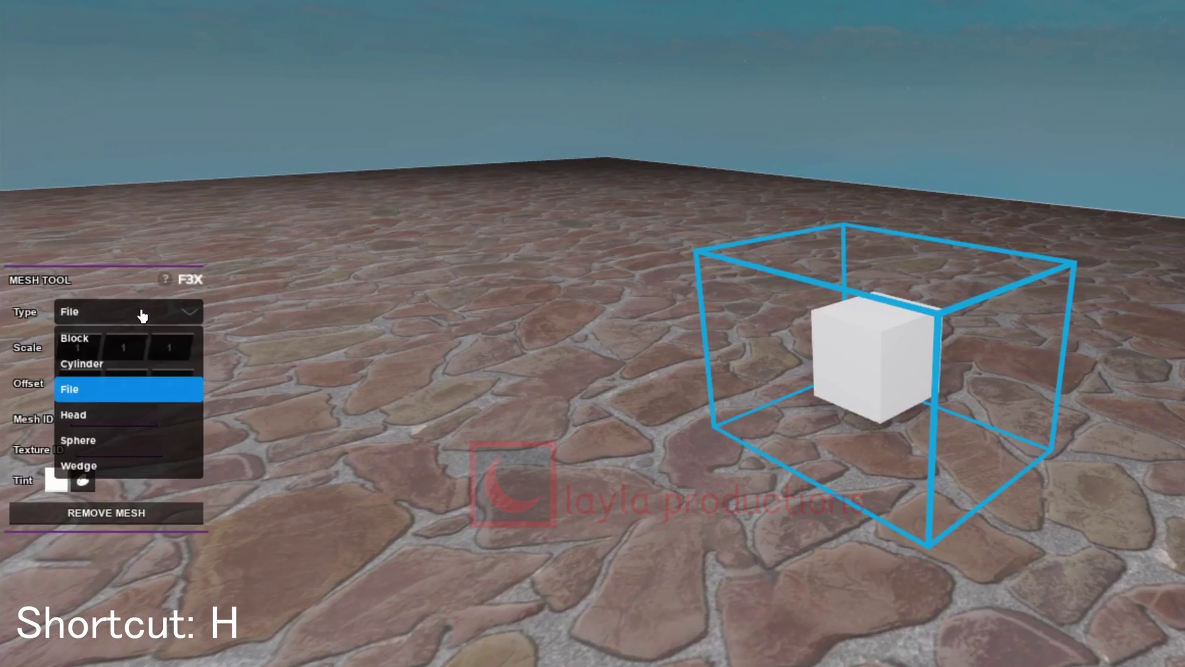
left_click(156, 426)
Change the mesh to Sphere, then Wedge, and stretch the spheres sideways.
right_click_drag(251, 416, 312, 439)
left_click(179, 313)
left_click(178, 440)
left_click(179, 313)
left_click(179, 463)
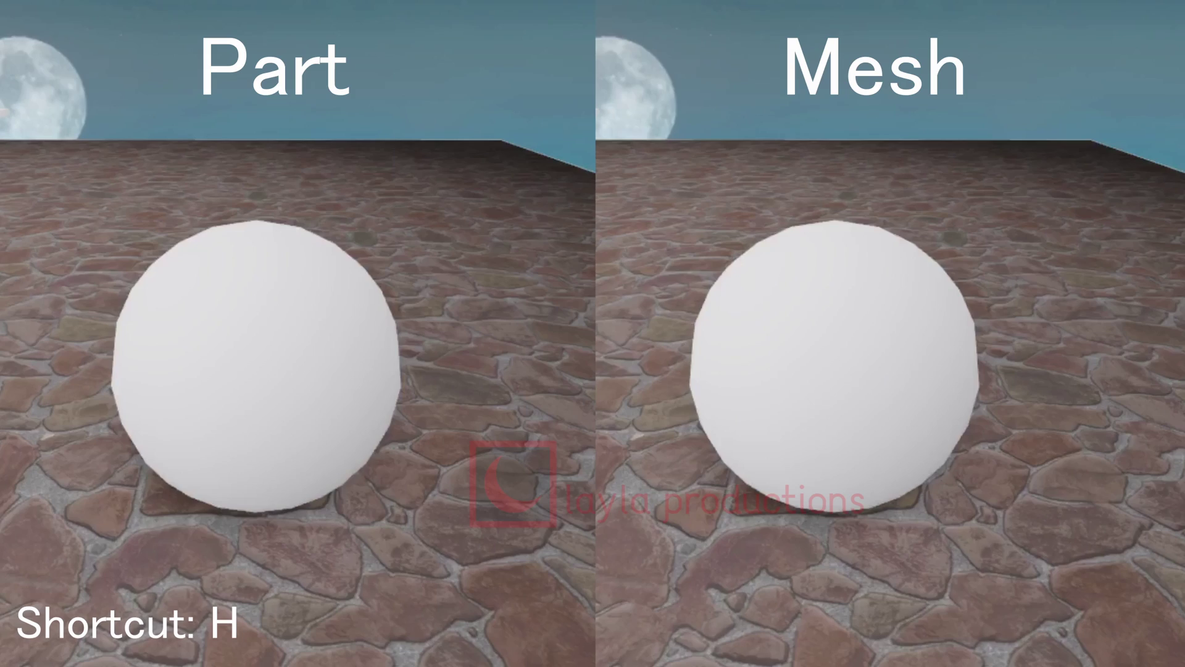
left_click(305, 427)
left_click_drag(545, 374, 479, 364)
Shrink the spheres back, then apply the hot dog image as a decal on the middle part.
left_click_drag(220, 93, 230, 186)
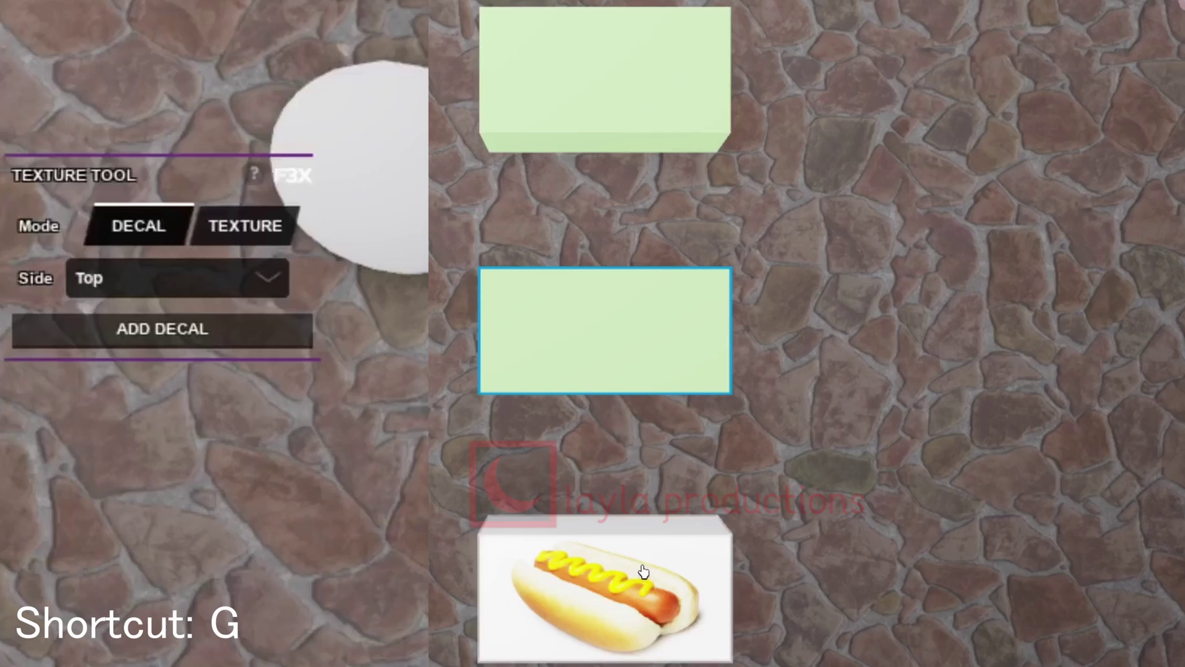
left_click(133, 327)
left_click(513, 576)
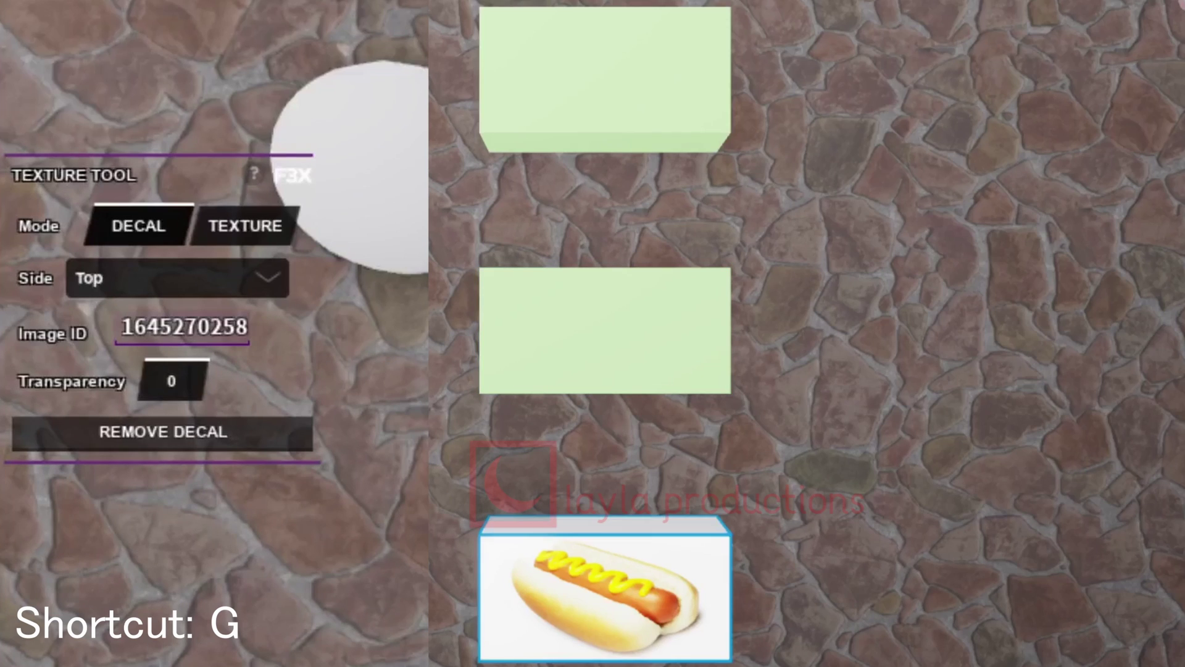
left_click(605, 596)
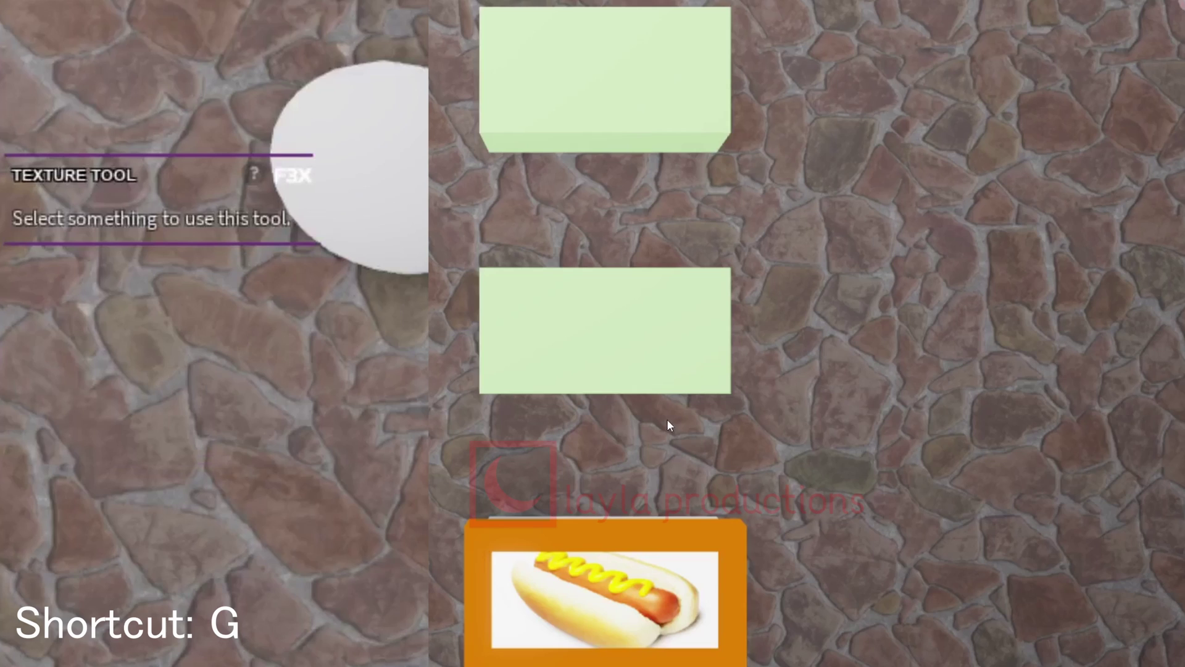
left_click(646, 390)
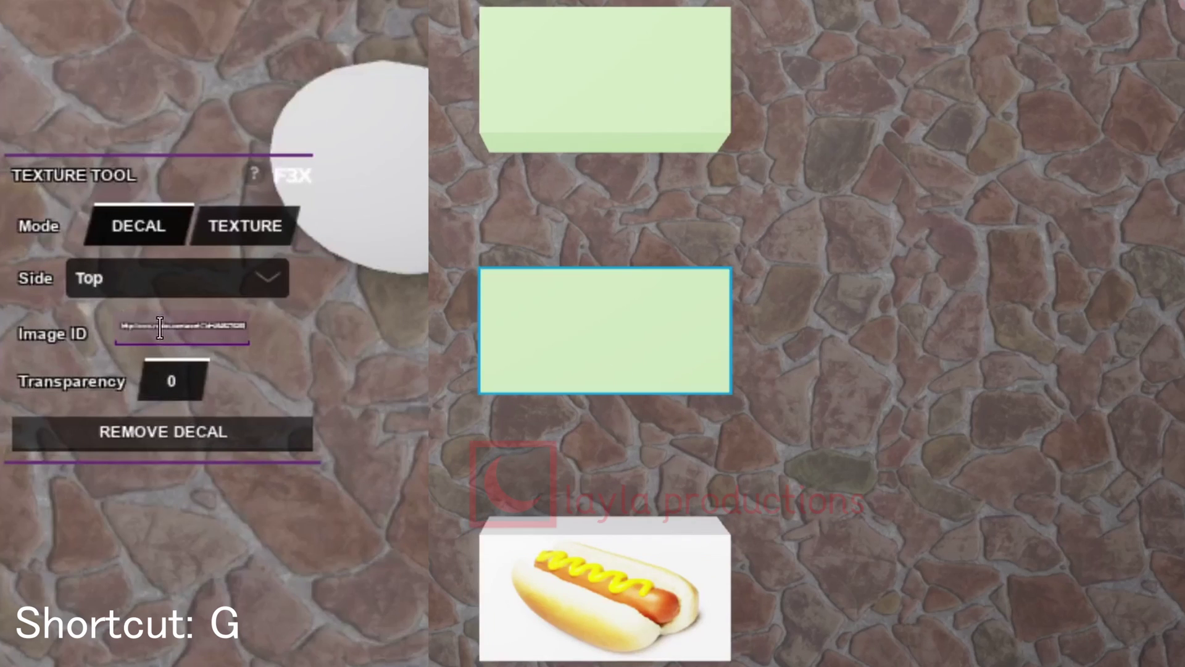
key("Return")
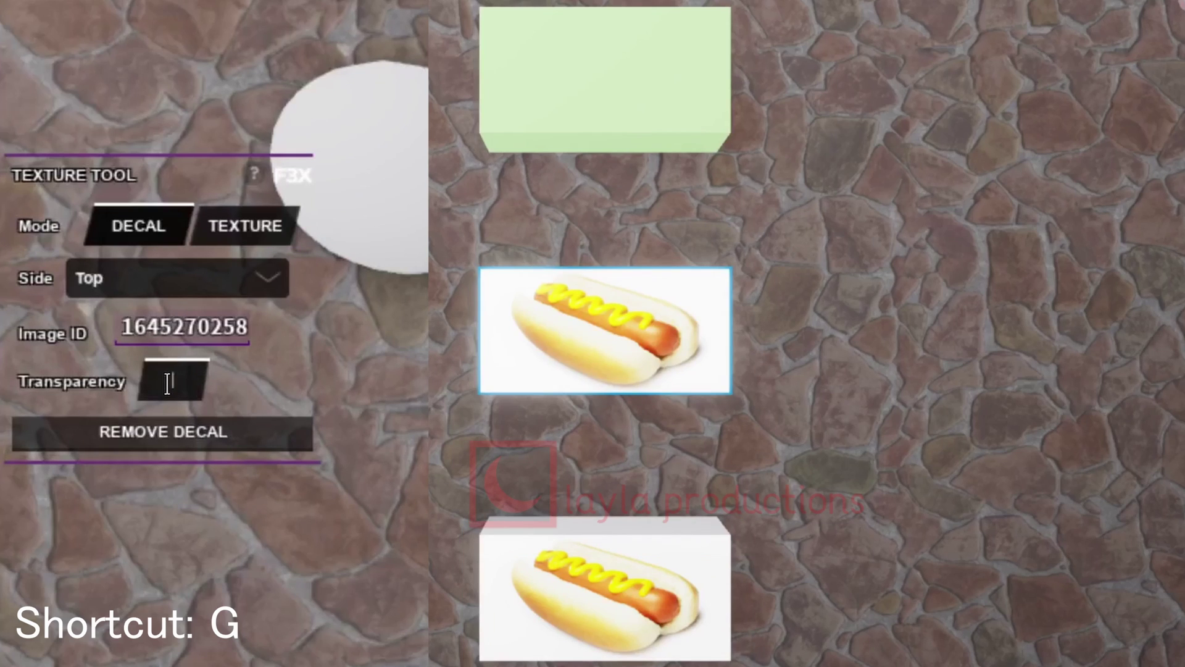
Try decal transparency values 0.3, 0.7 and 1.
type("0.3")
key("Return")
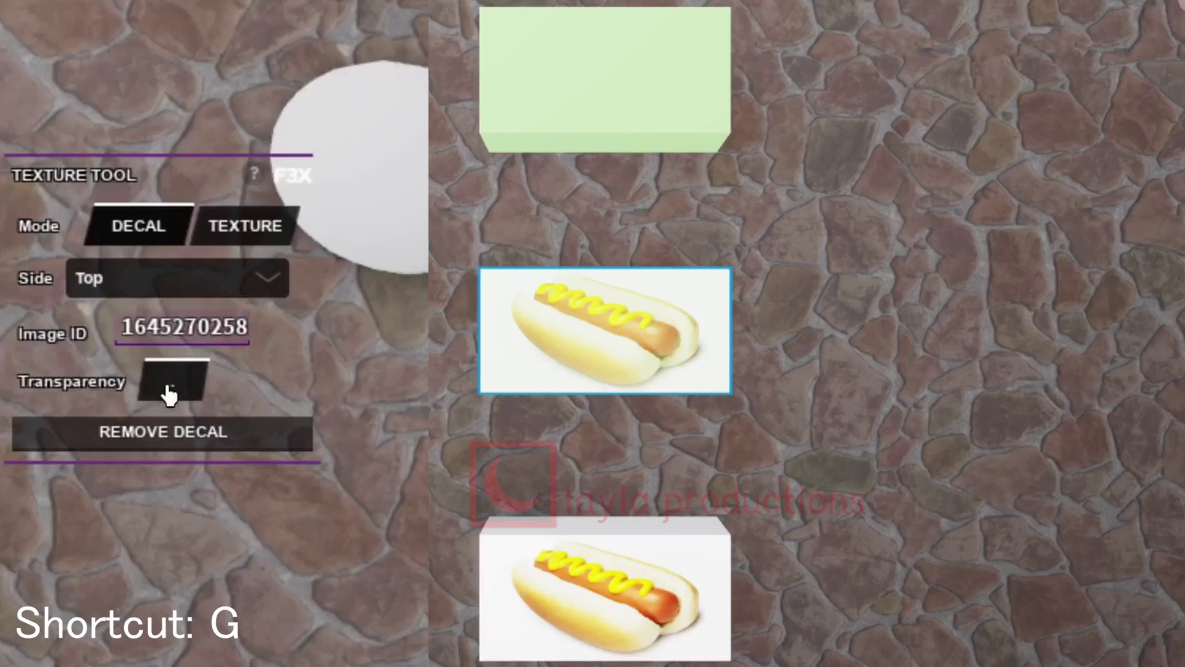
type("0.7")
key("Return")
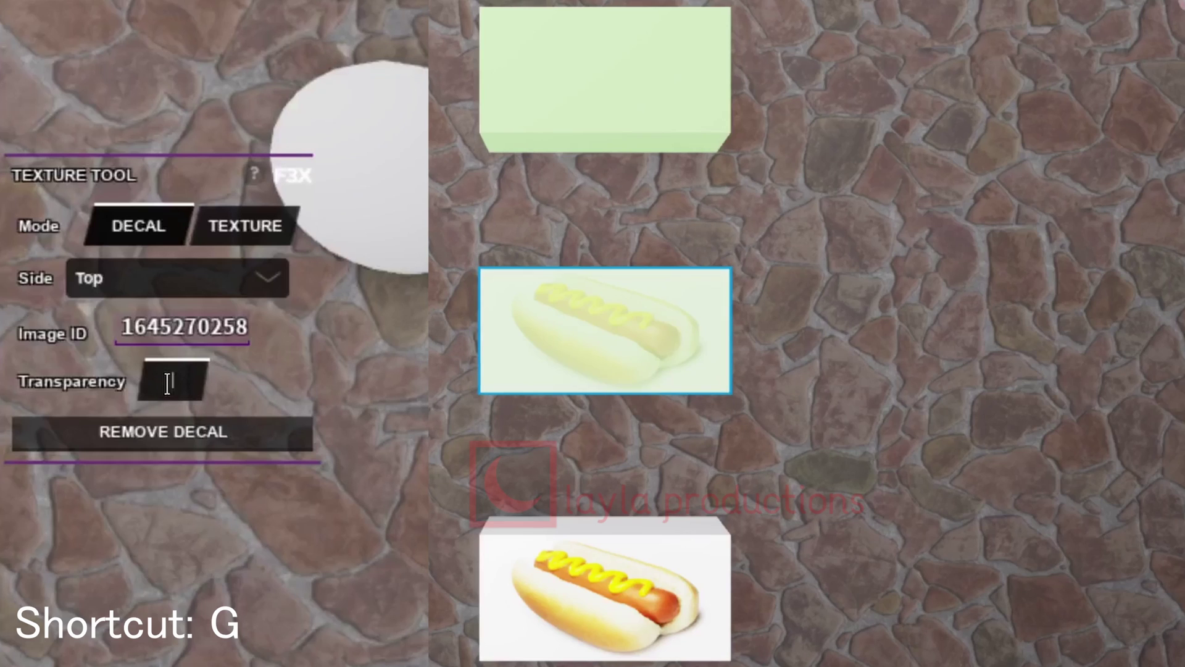
type("1")
key("Return")
Apply the hot dog image as a texture on the top part.
left_click(262, 232)
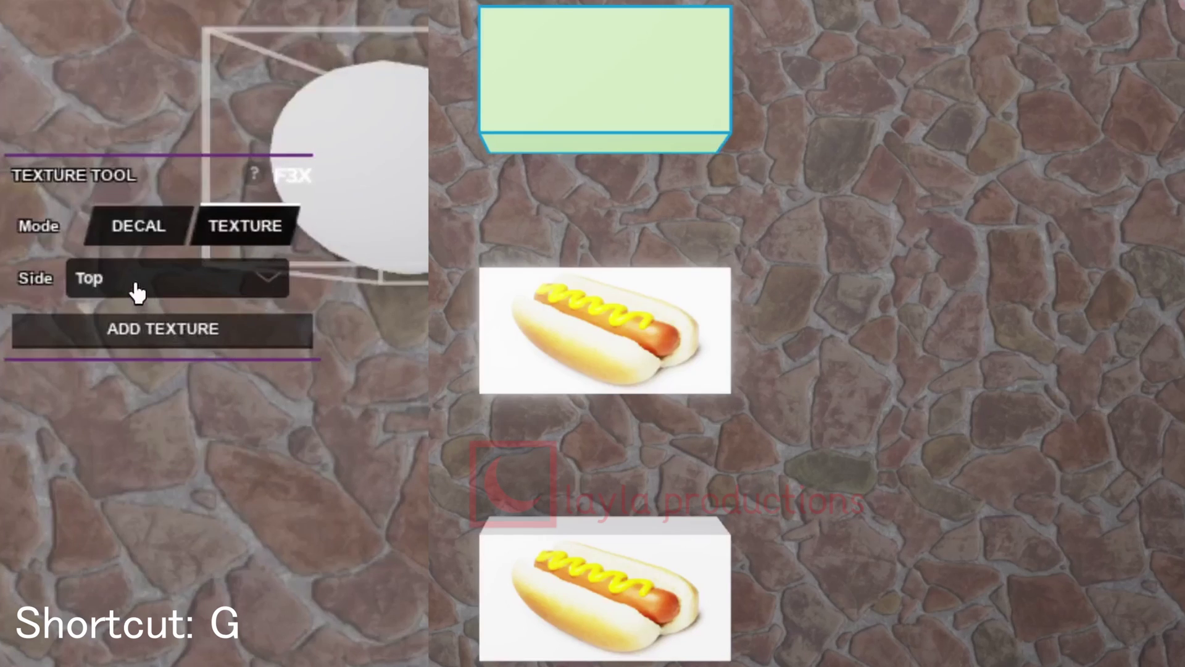
left_click(185, 338)
key("Return")
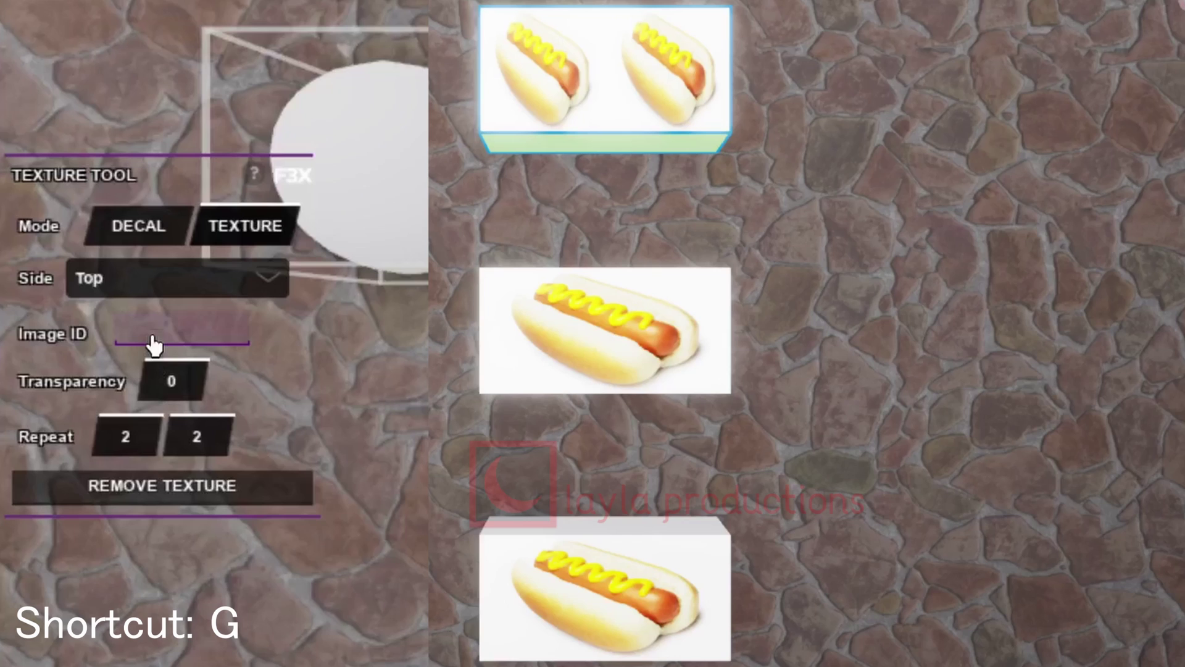
key("w")
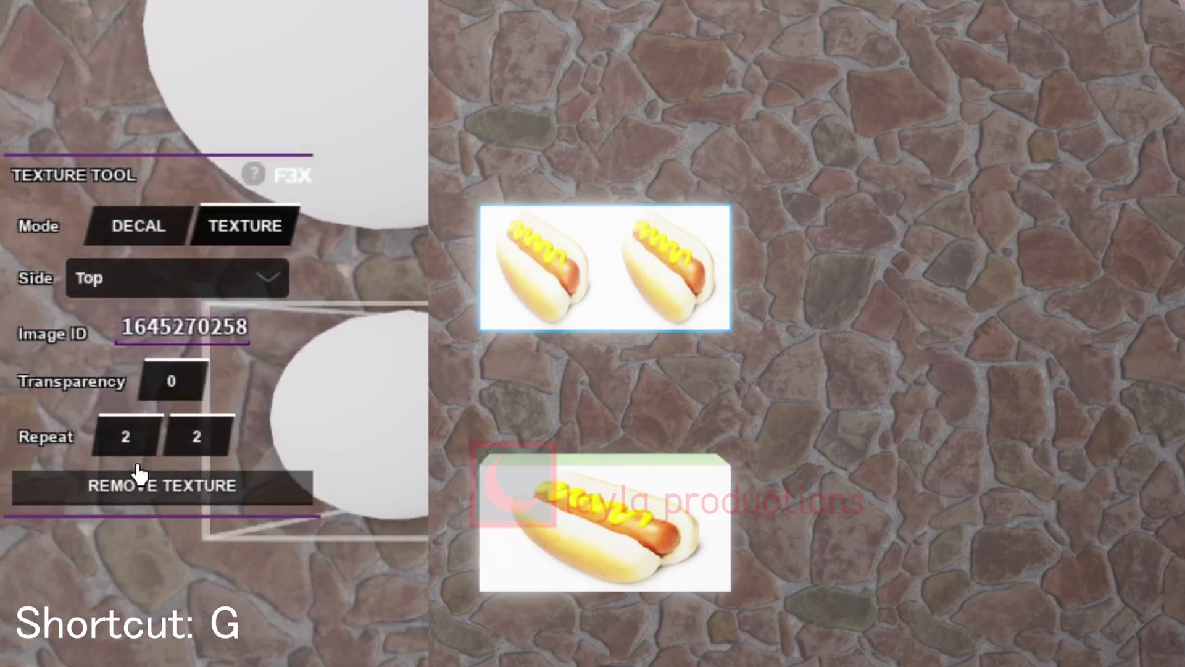
Set the texture repeat to 1.5 × 1 and its transparency to 0.3.
left_click(132, 438)
type("1")
key("Return")
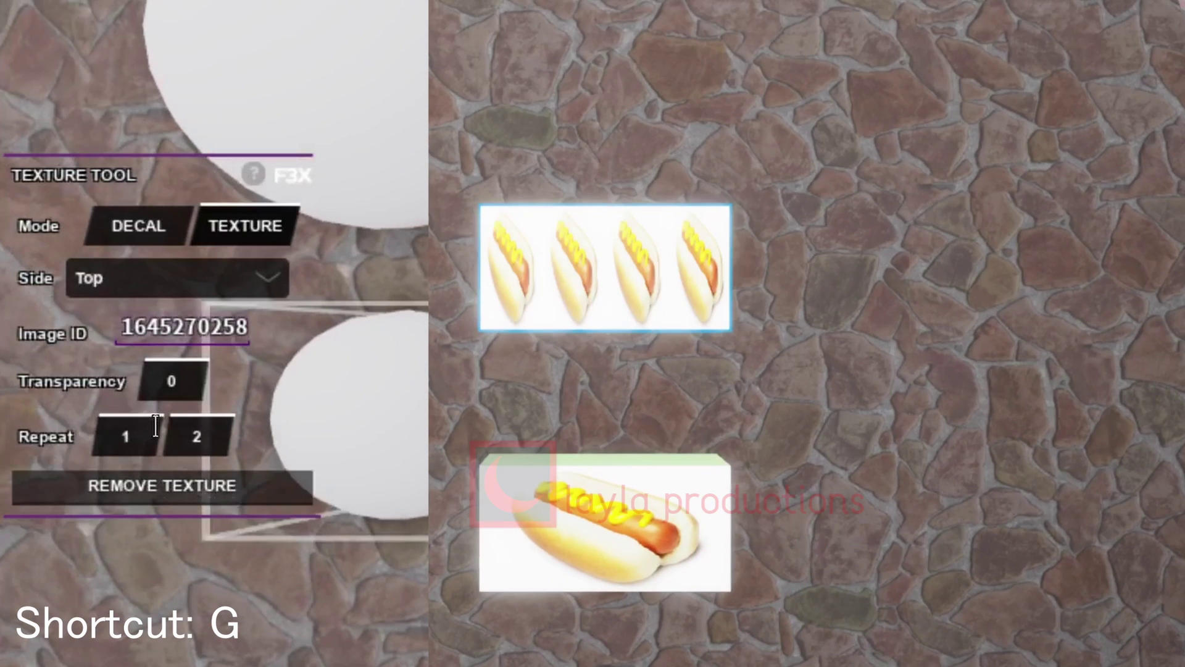
type("1")
key("Return")
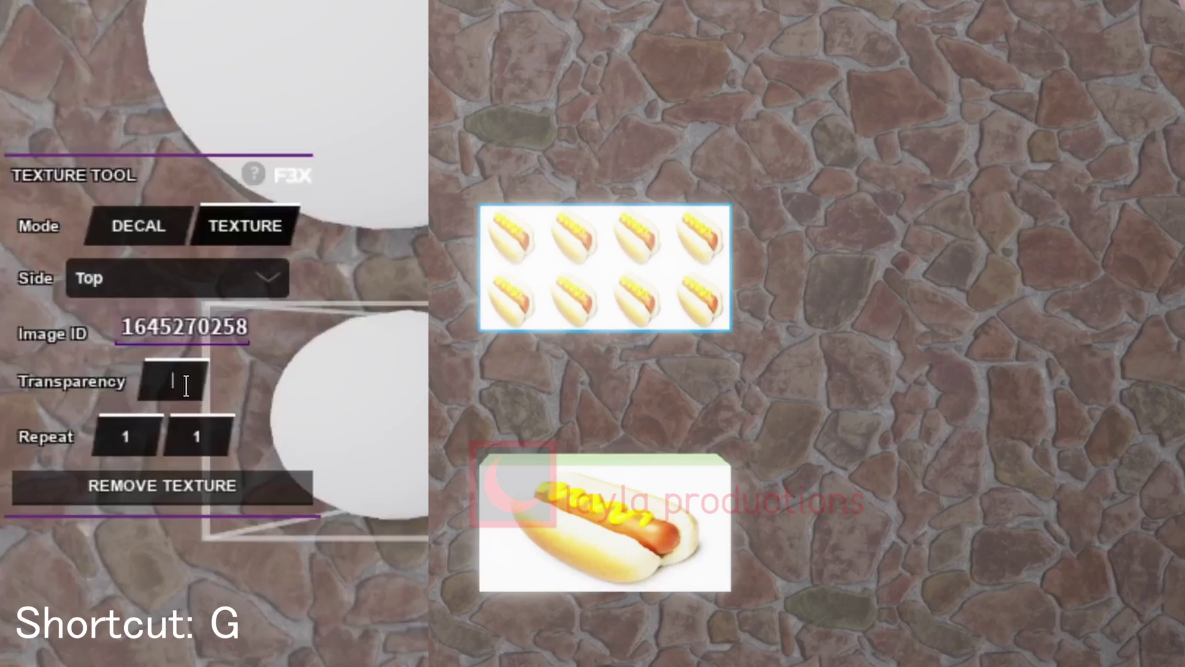
type("0.3")
key("Return")
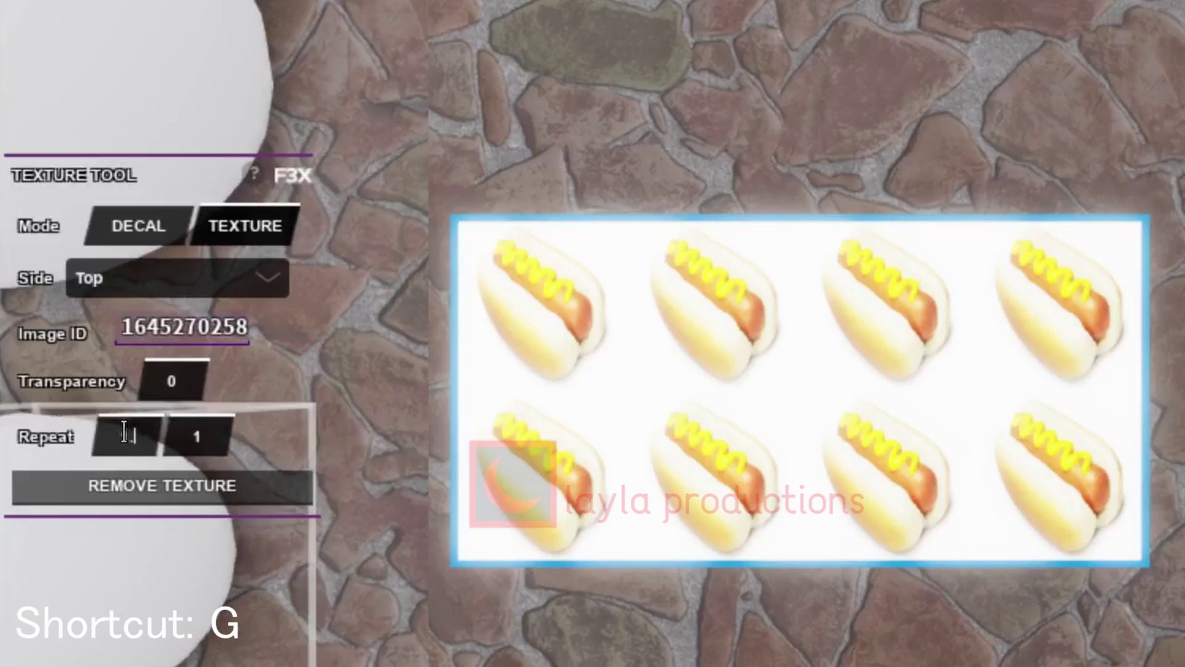
type(".5")
key("Return")
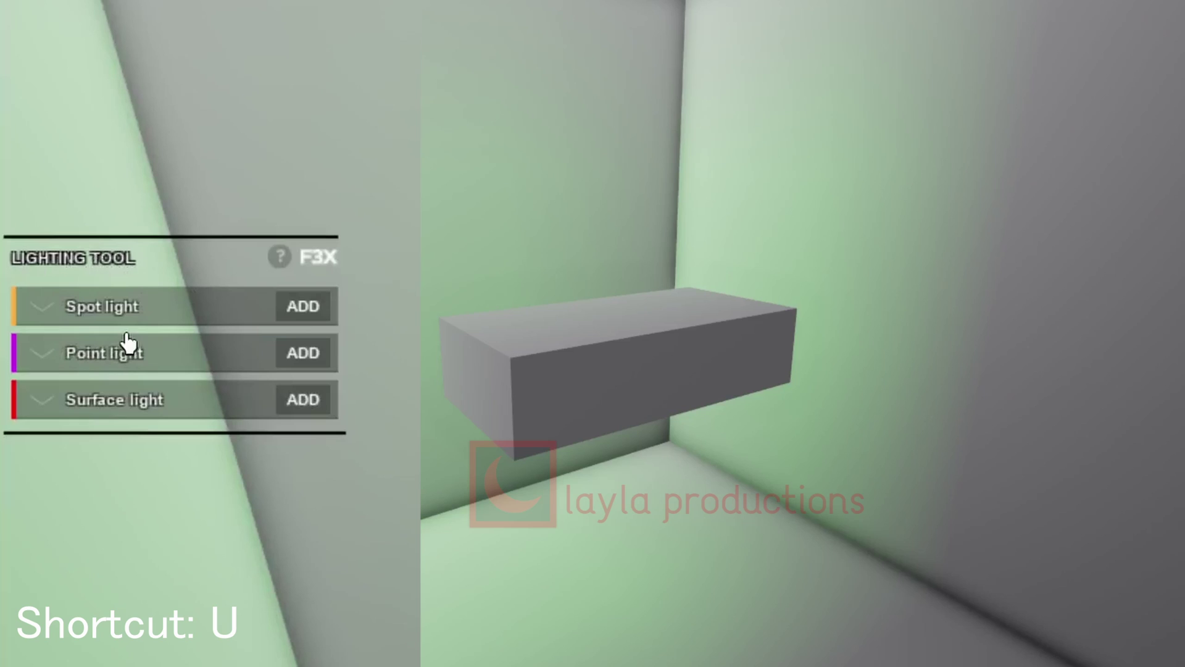
Add a green spot light to the grey box with a range of 5.
left_click(148, 314)
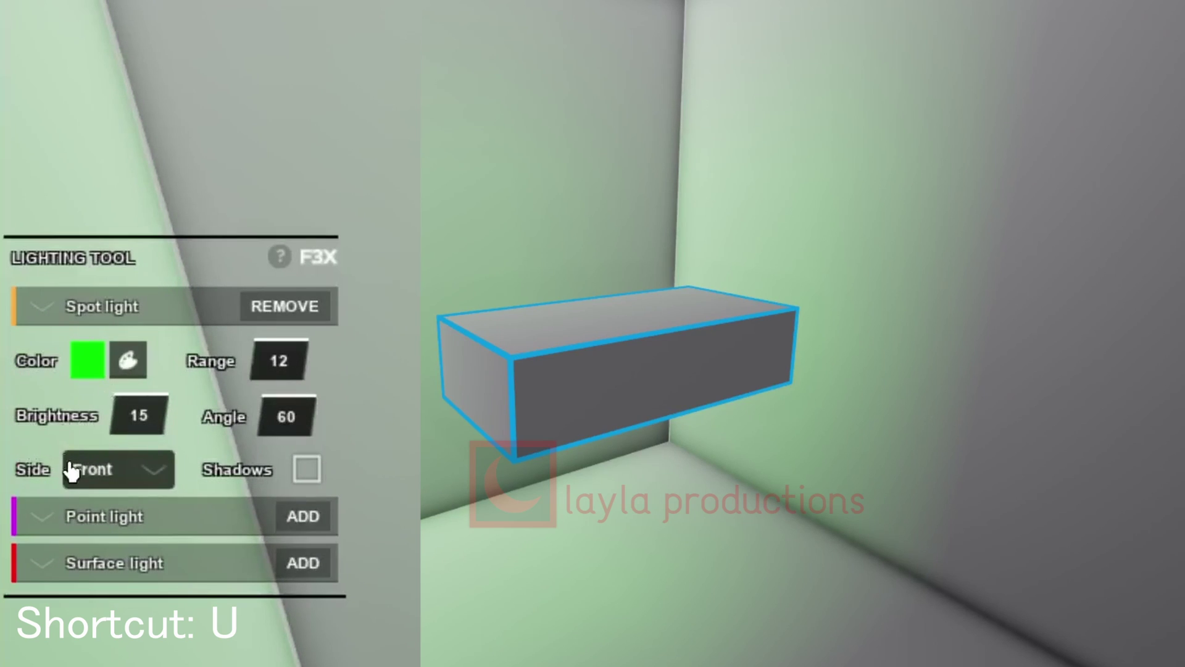
left_click(124, 374)
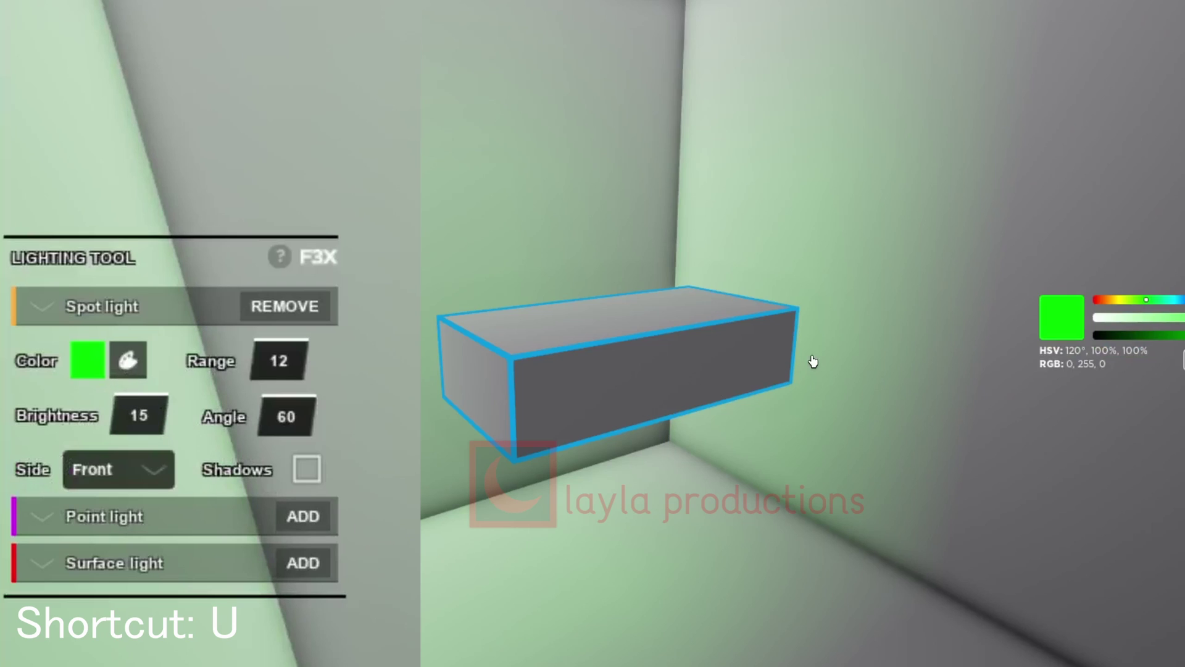
left_click_drag(1184, 335, 1181, 335)
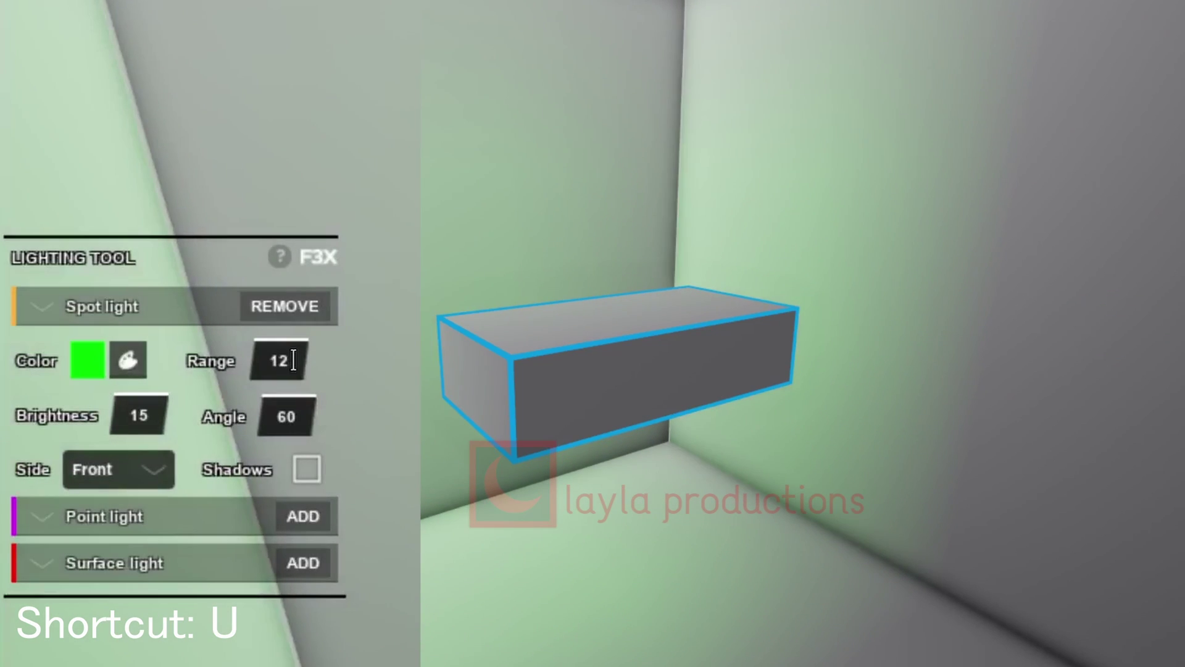
type("5")
key("Return")
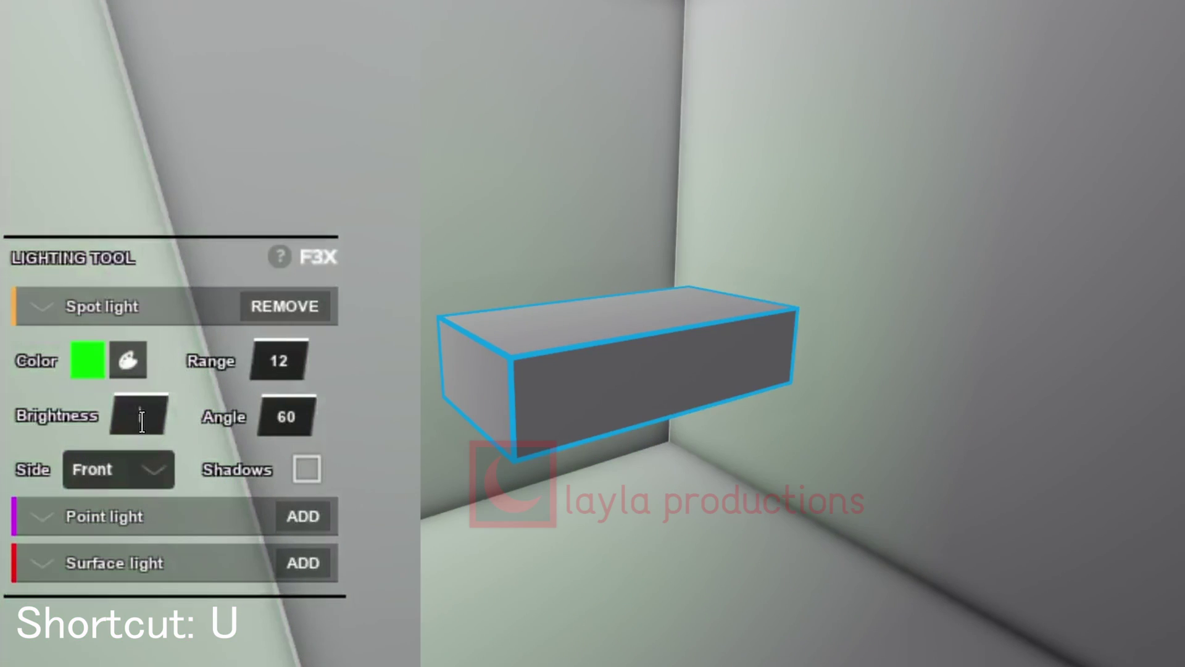
Set the spot light's brightness to 15 and angle to 50, and toggle its shadows.
key("Return")
left_click(143, 426)
type("15")
left_click(287, 423)
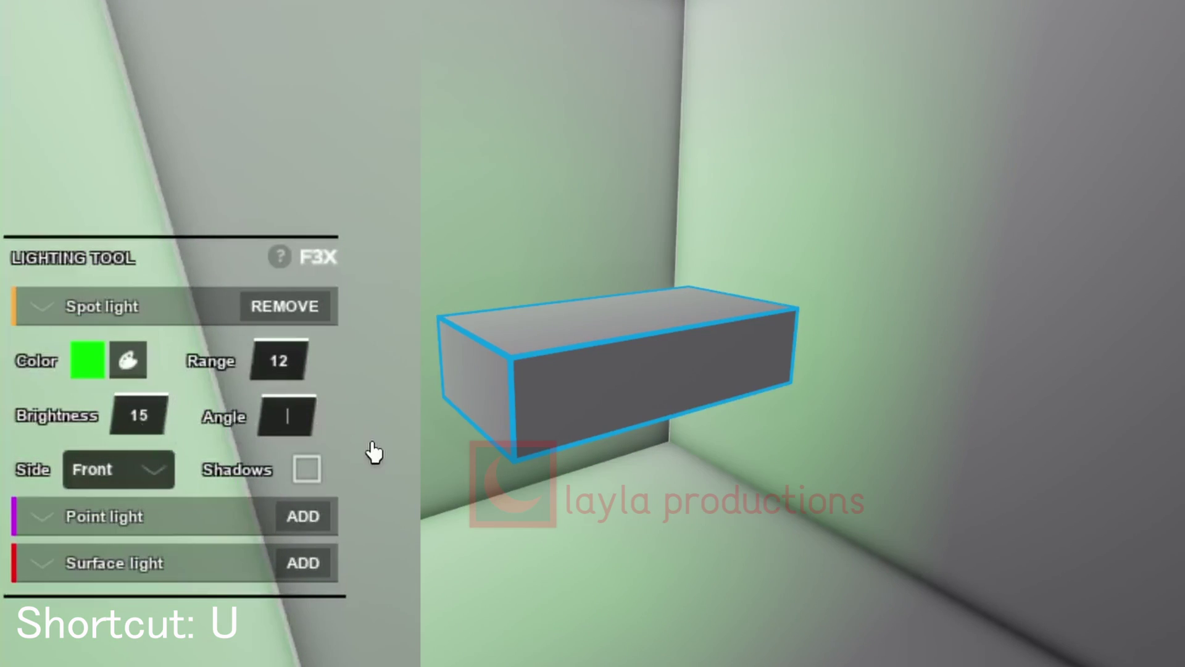
type("50")
key("Return")
type("1")
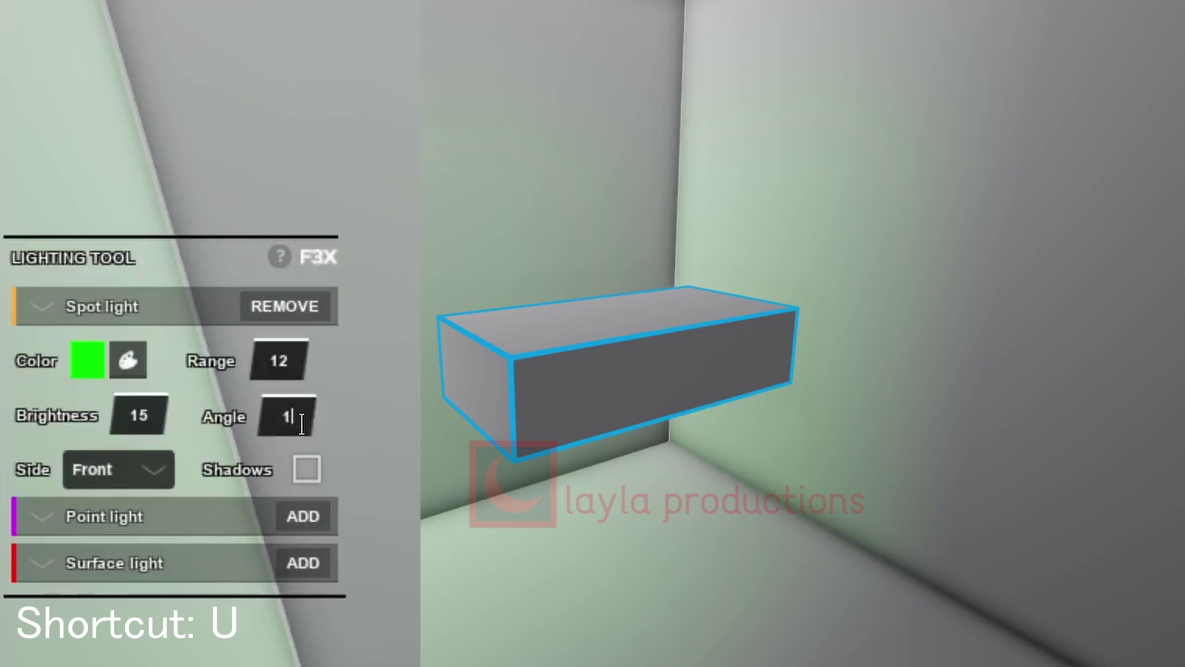
type("0")
key("Return")
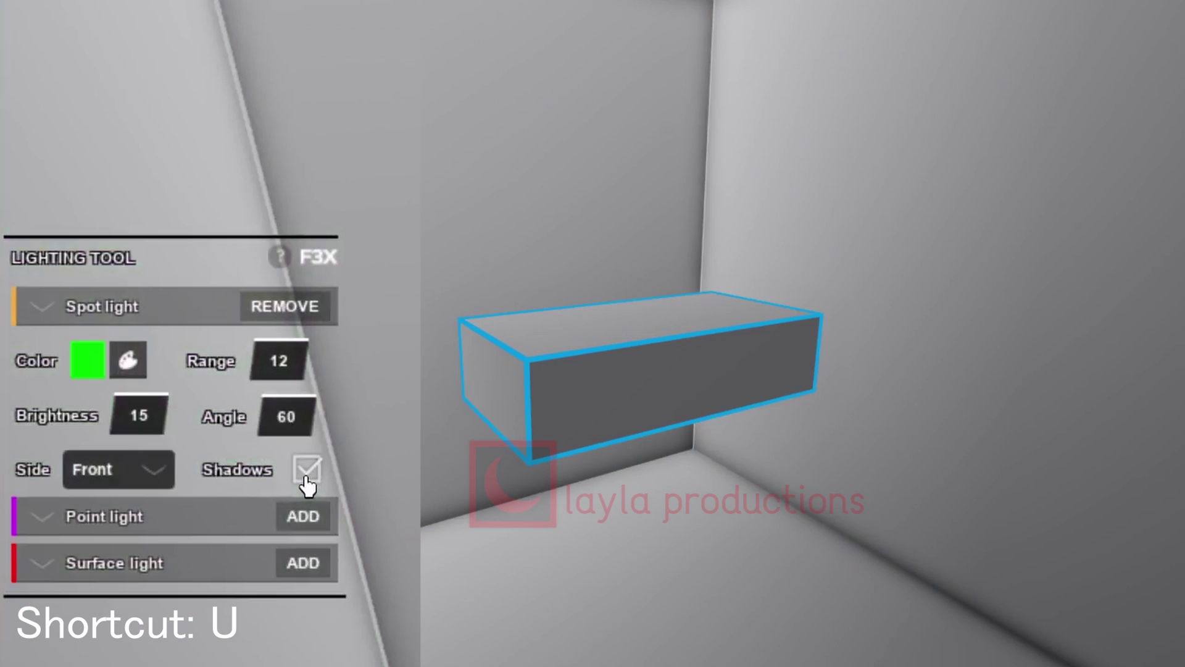
left_click(307, 470)
left_click(306, 472)
left_click(307, 472)
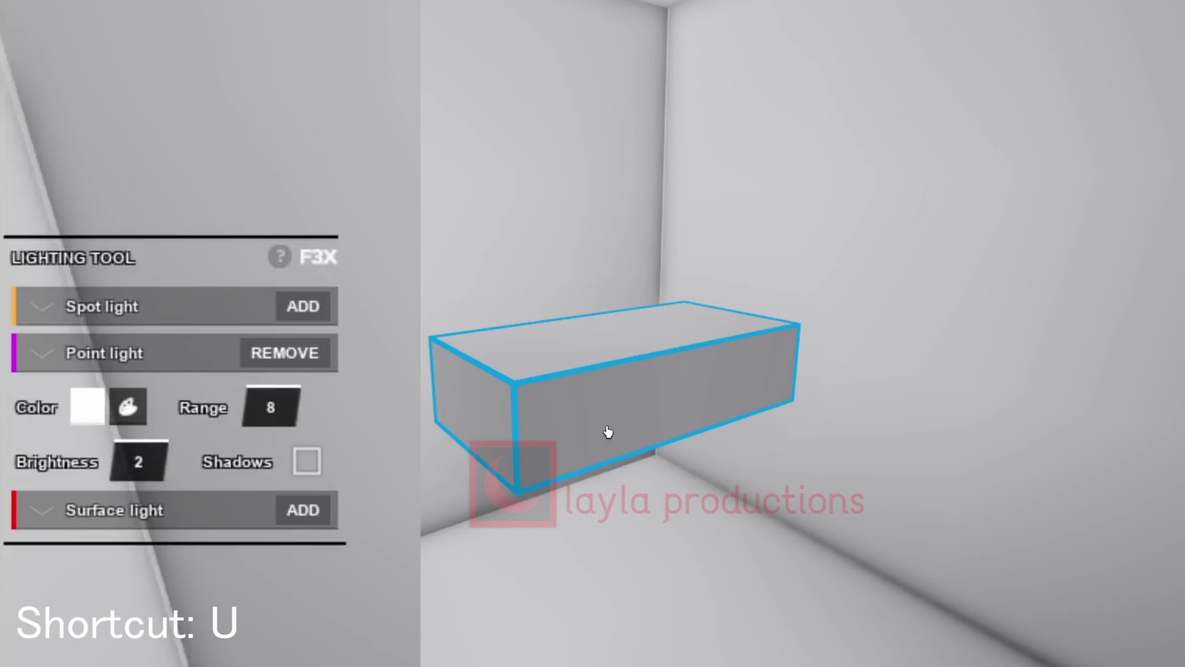
Add a white point light and set its range to 50.
left_click(128, 408)
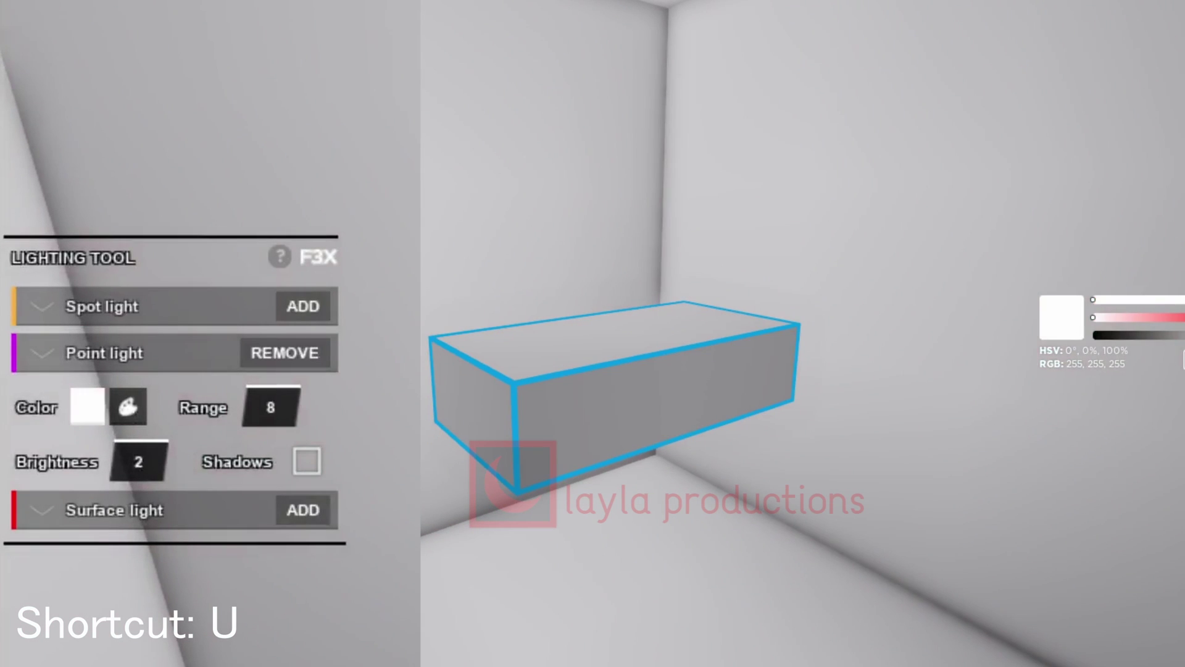
left_click(272, 408)
type("50")
key("Return")
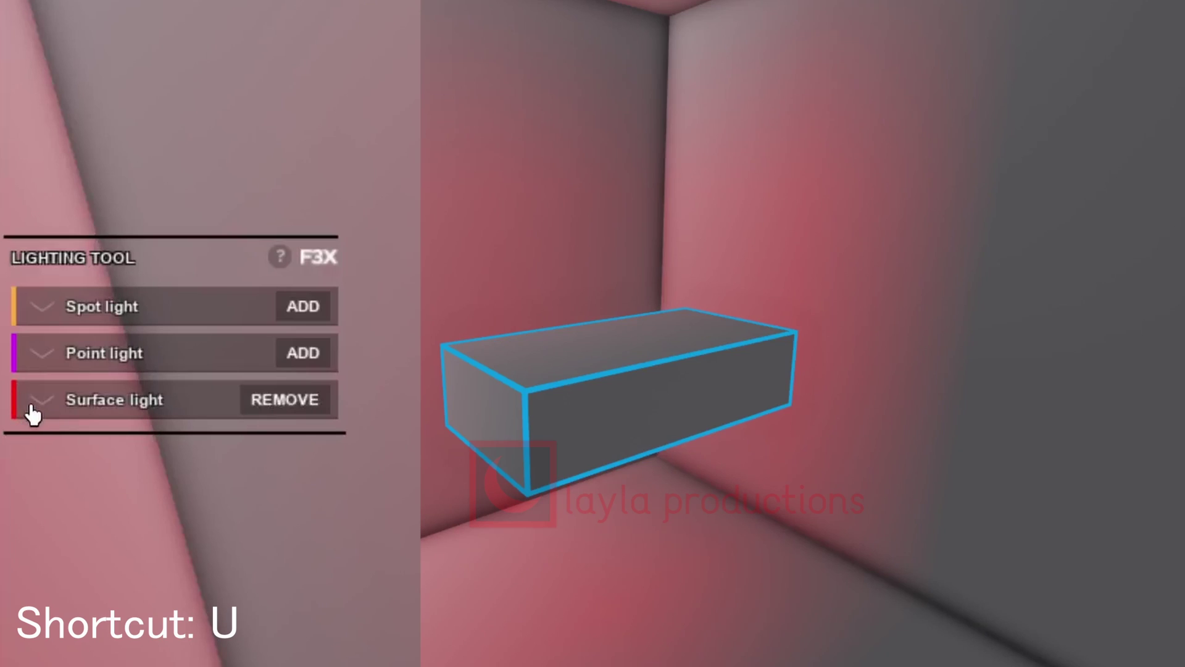
Add a red surface light with brightness 40 and angle 80, and choose its shining face.
left_click(37, 408)
left_click_drag(1180, 317, 1153, 326)
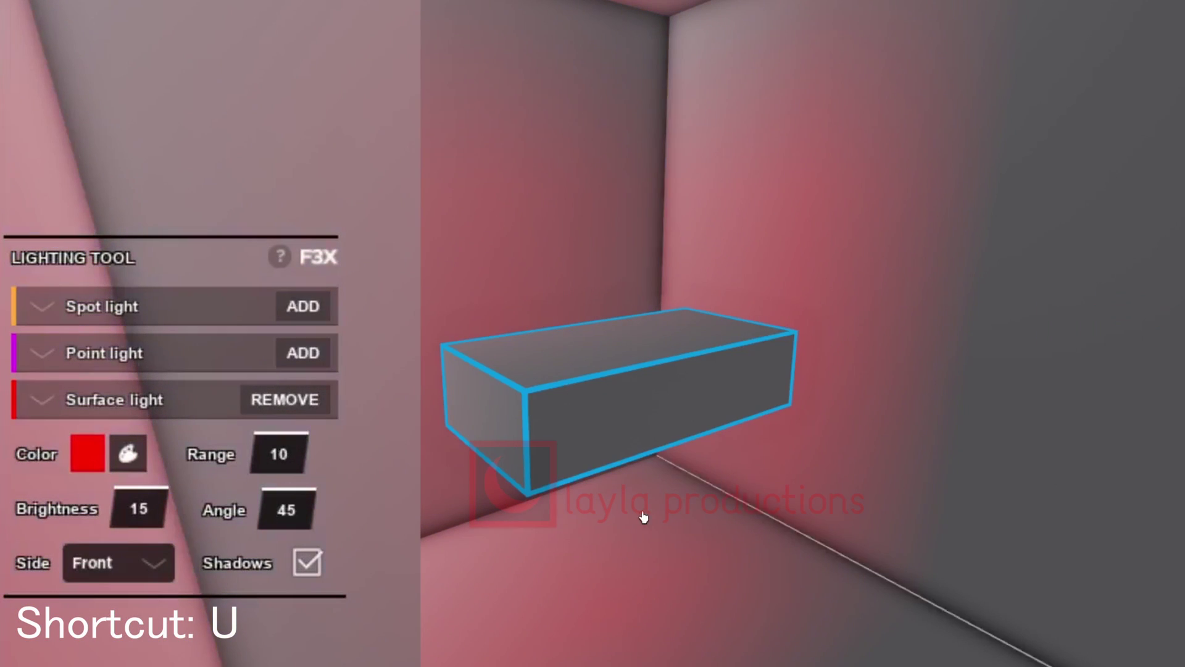
left_click(269, 460)
type("15")
type("40")
key("Return")
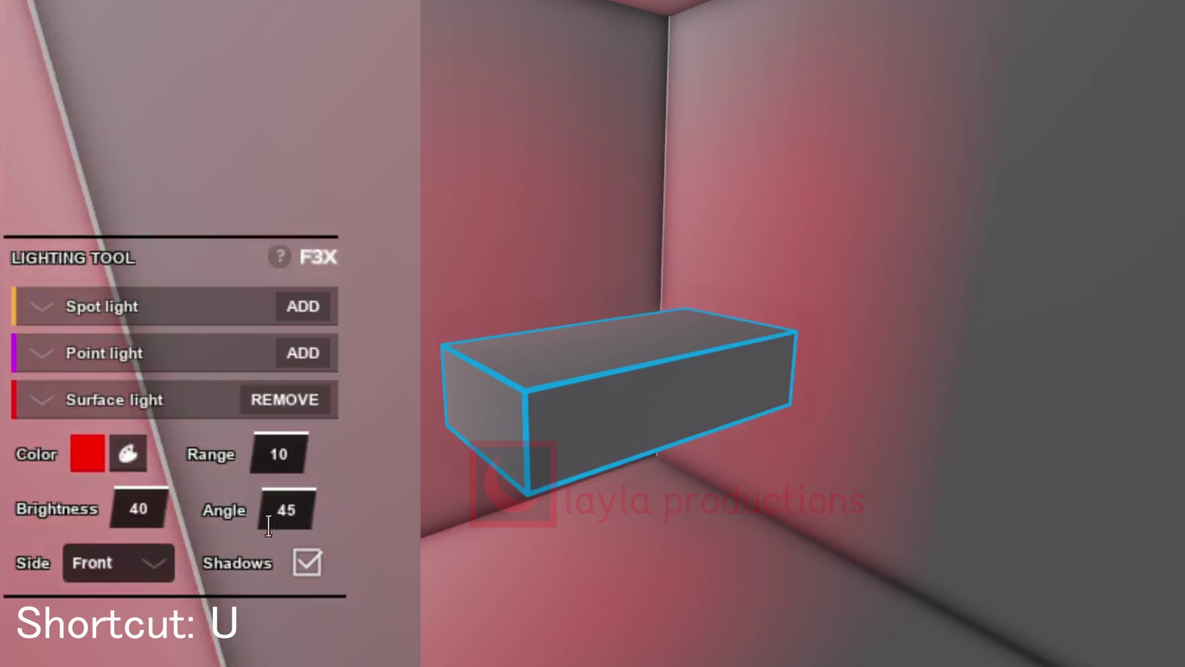
type("80")
key("Return")
left_click(118, 562)
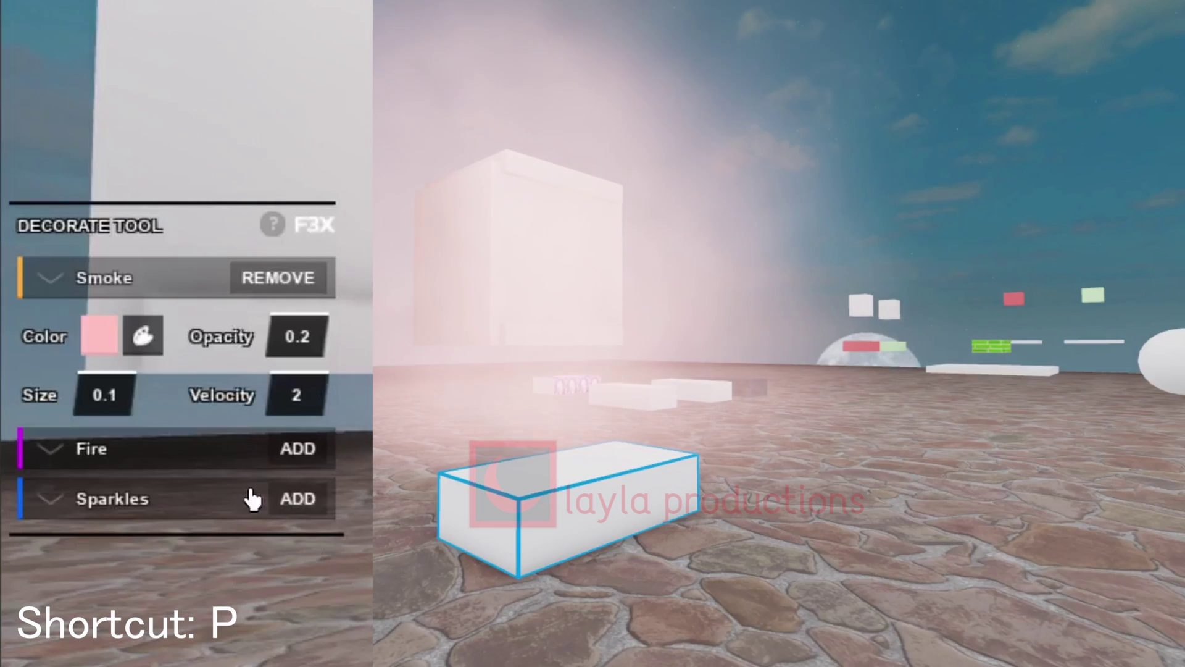
Give the block pink smoke at opacity 0.2 and a size of 5.
left_click(145, 339)
left_click(302, 335)
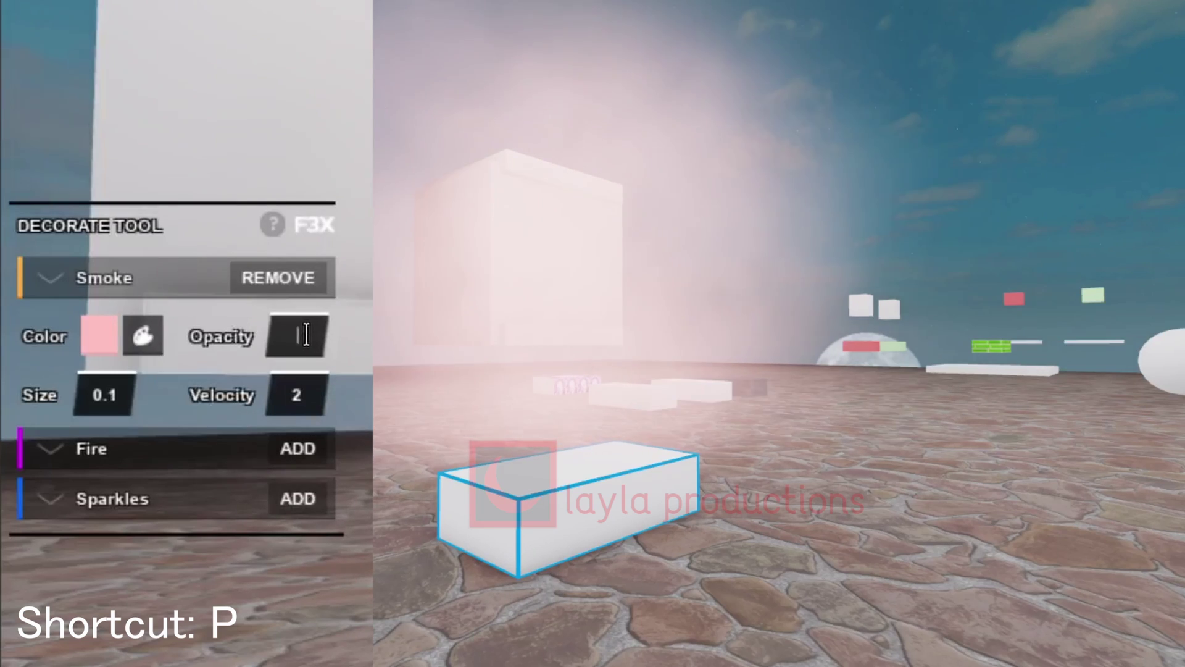
type("0.5")
key("Return")
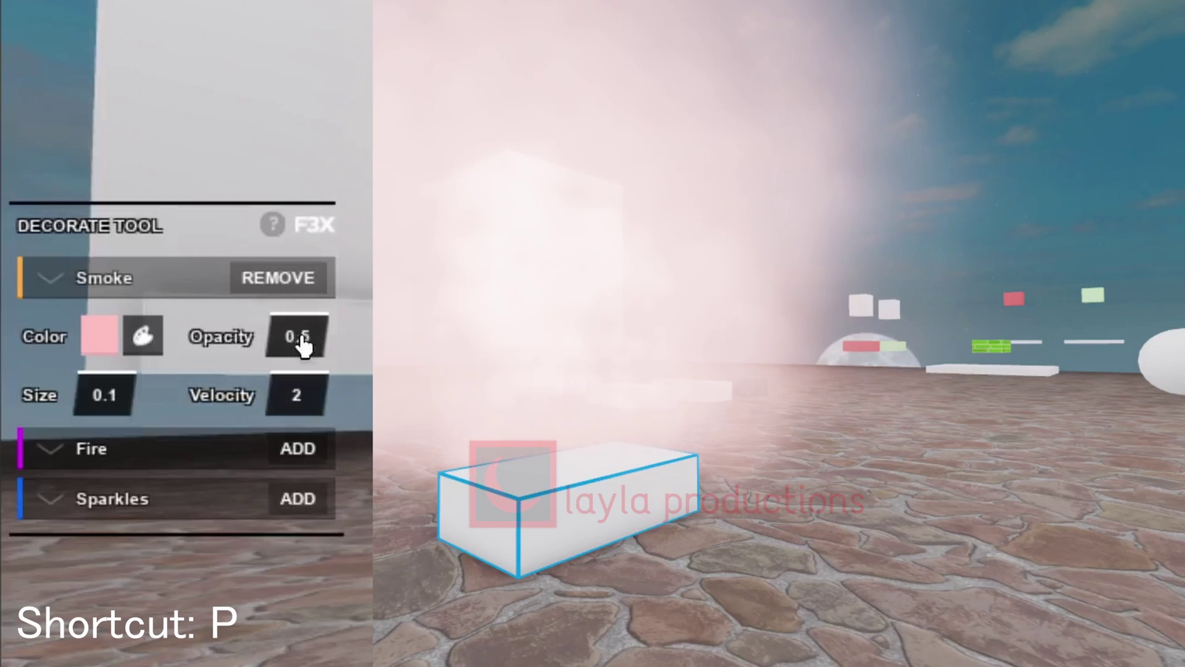
left_click(302, 335)
type("0.2")
left_click(106, 404)
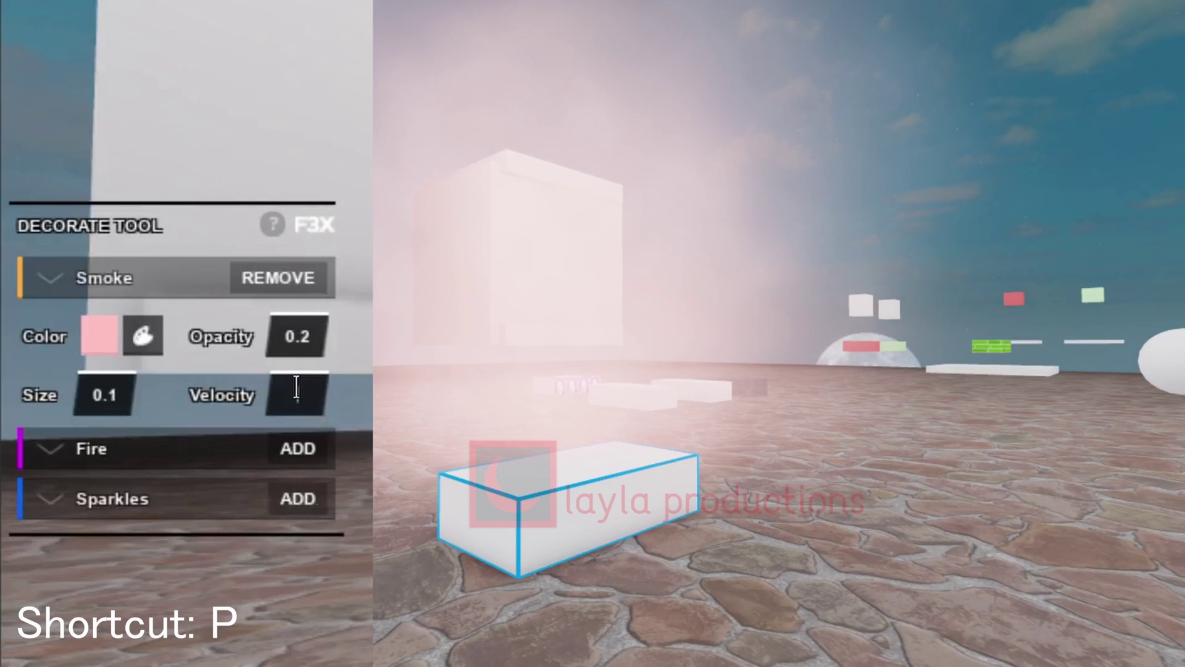
type("5")
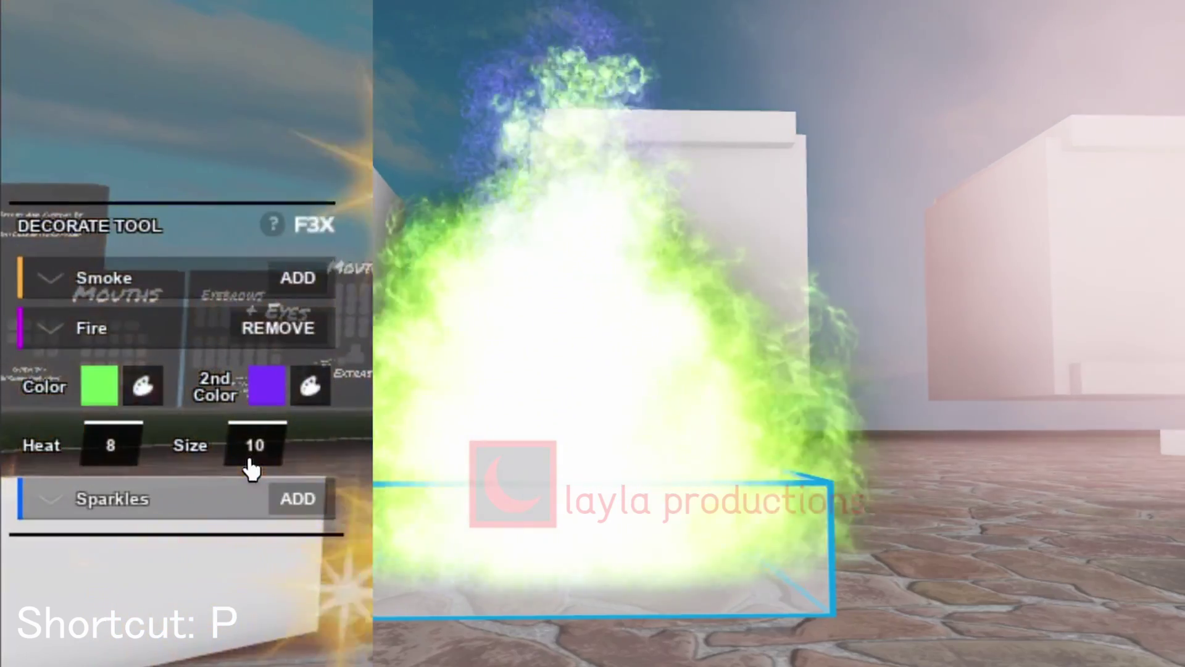
Adjust the fire's size and add green sparkles.
left_click(249, 462)
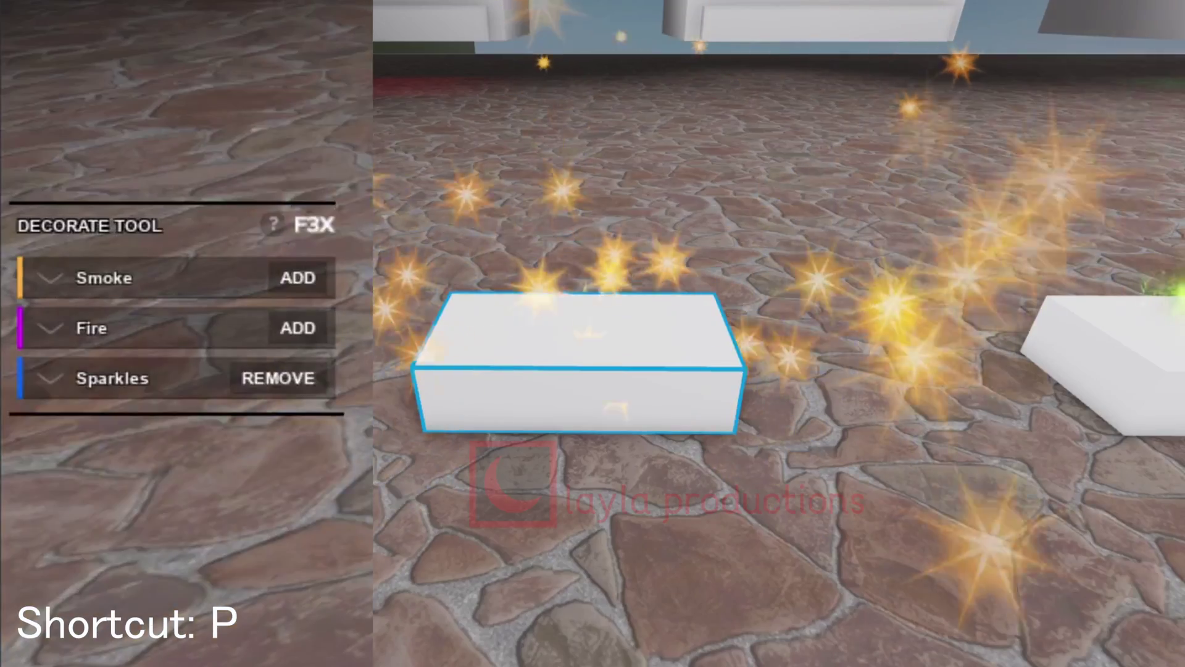
left_click(62, 389)
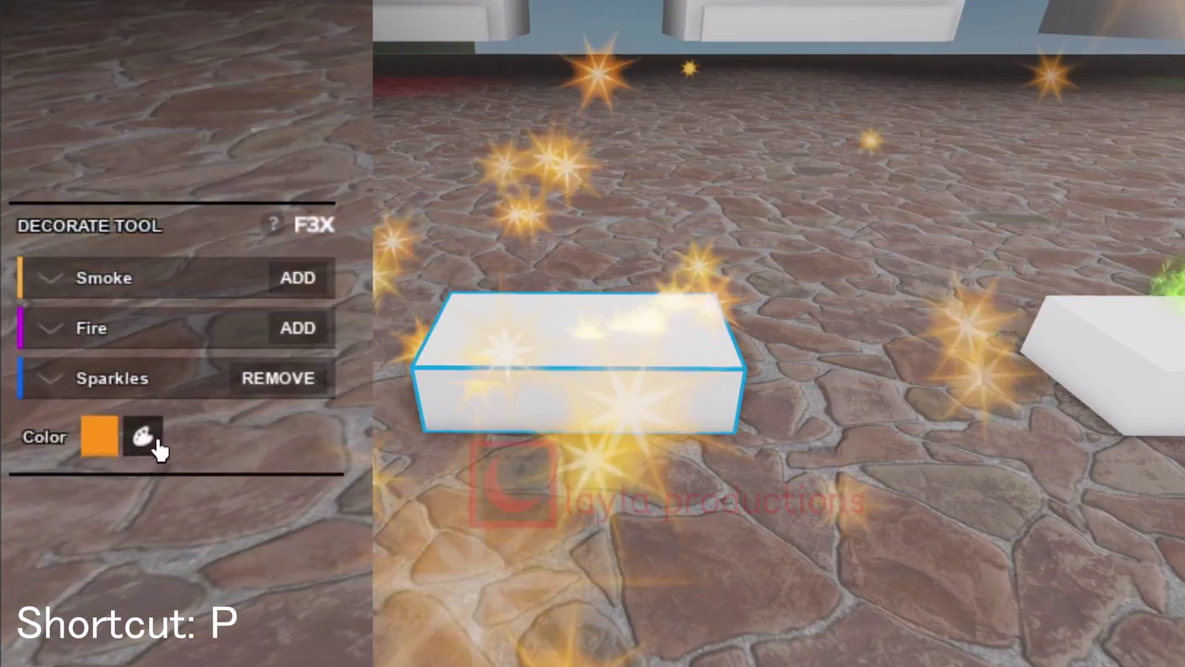
left_click(145, 439)
left_click(1137, 299)
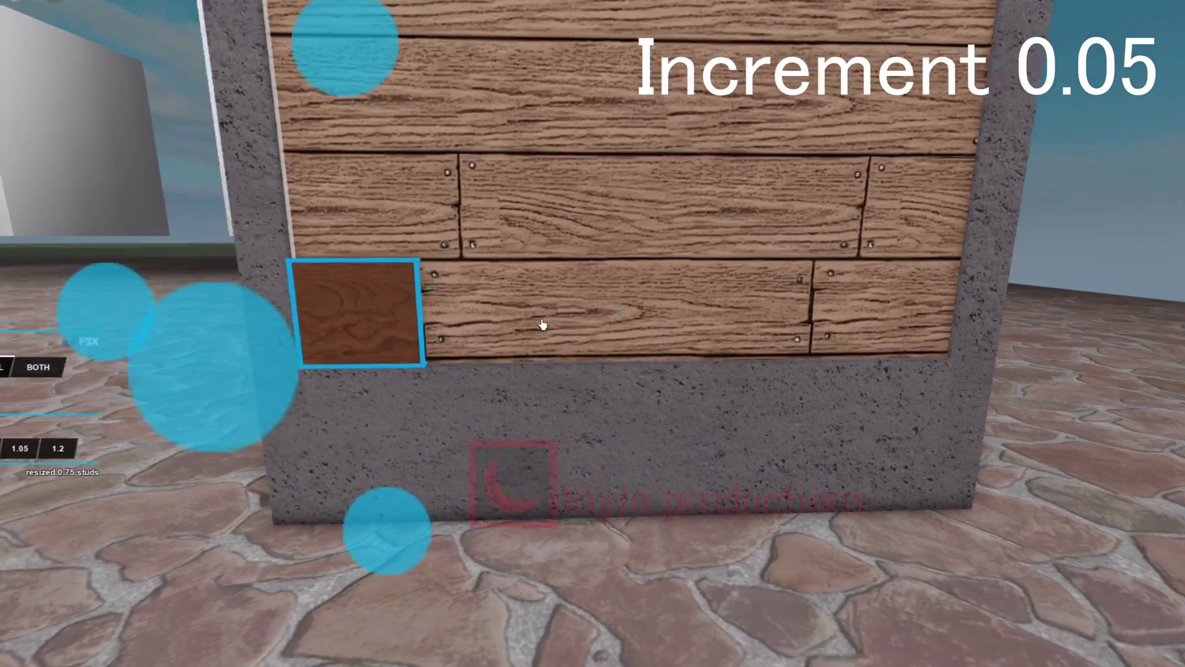
Lengthen the brown plank and paste the shotgun's position into the Handle block.
left_click_drag(542, 325, 705, 370)
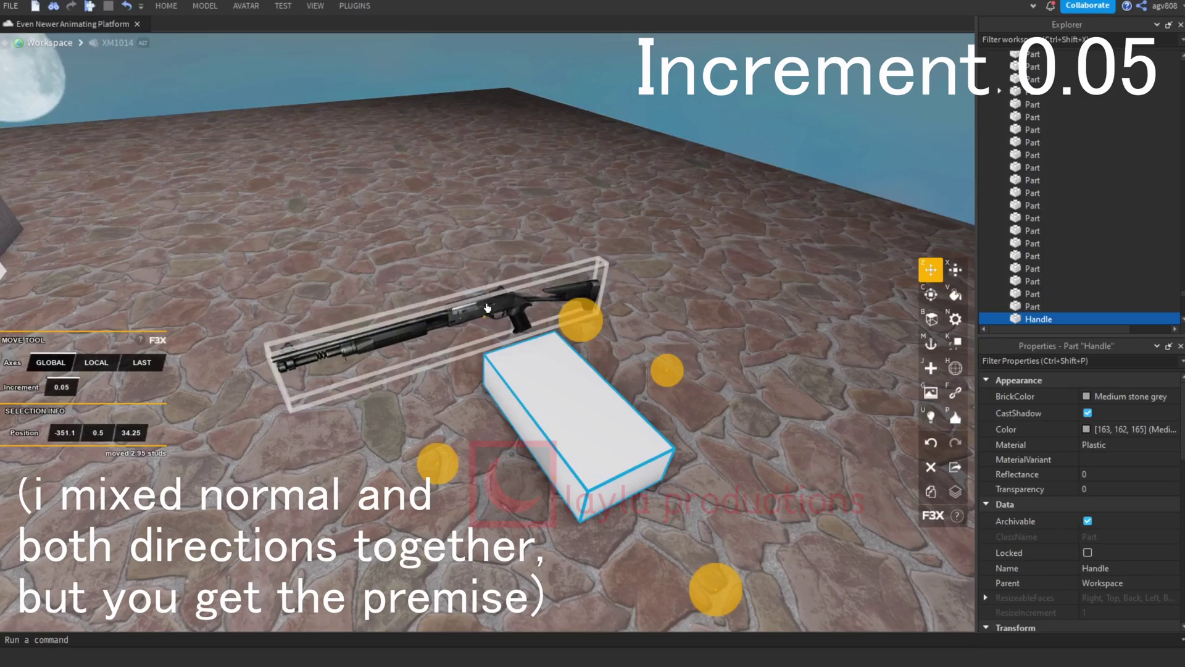
left_click(500, 312)
scroll(1104, 478, "down", 5)
left_click(1108, 506)
key("ctrl+c")
left_click(623, 453)
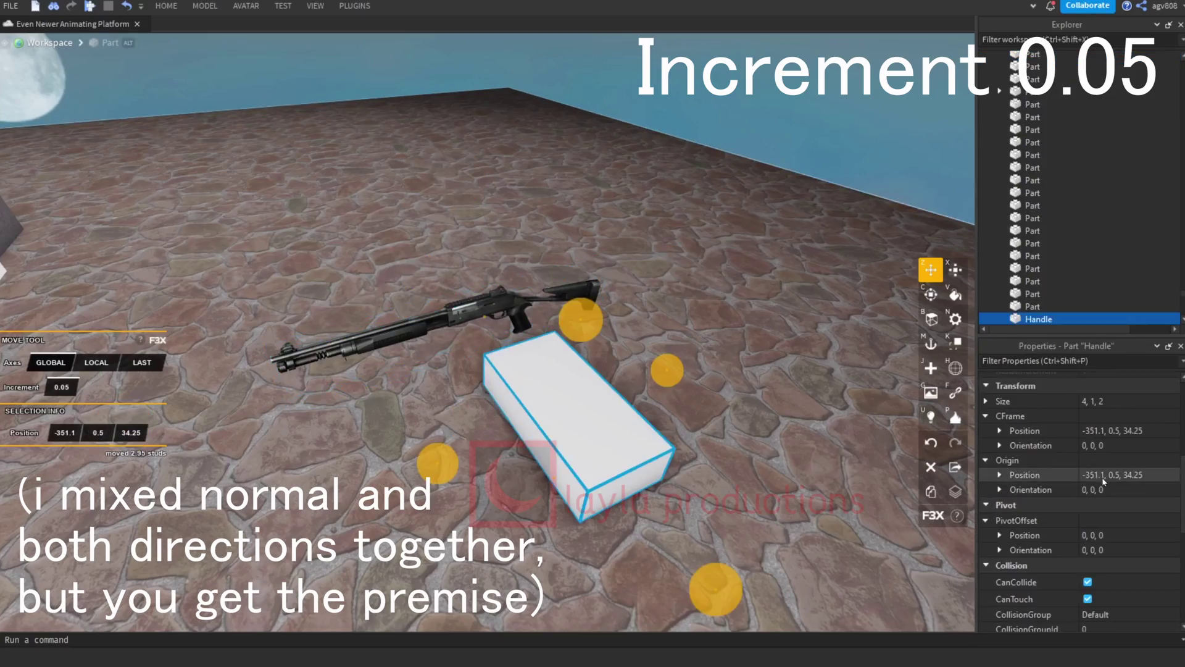
left_click(1109, 476)
key("ctrl+v")
key("Return")
Resize the Handle symmetrically to 0.2 studs thick and 3 studs long.
right_click_drag(555, 371, 741, 383)
key("x")
left_click(114, 363)
right_click_drag(191, 318, 234, 314)
left_click_drag(200, 314, 317, 339)
right_click_drag(642, 420, 623, 405)
left_click_drag(323, 443, 282, 445)
right_click_drag(575, 376, 614, 382)
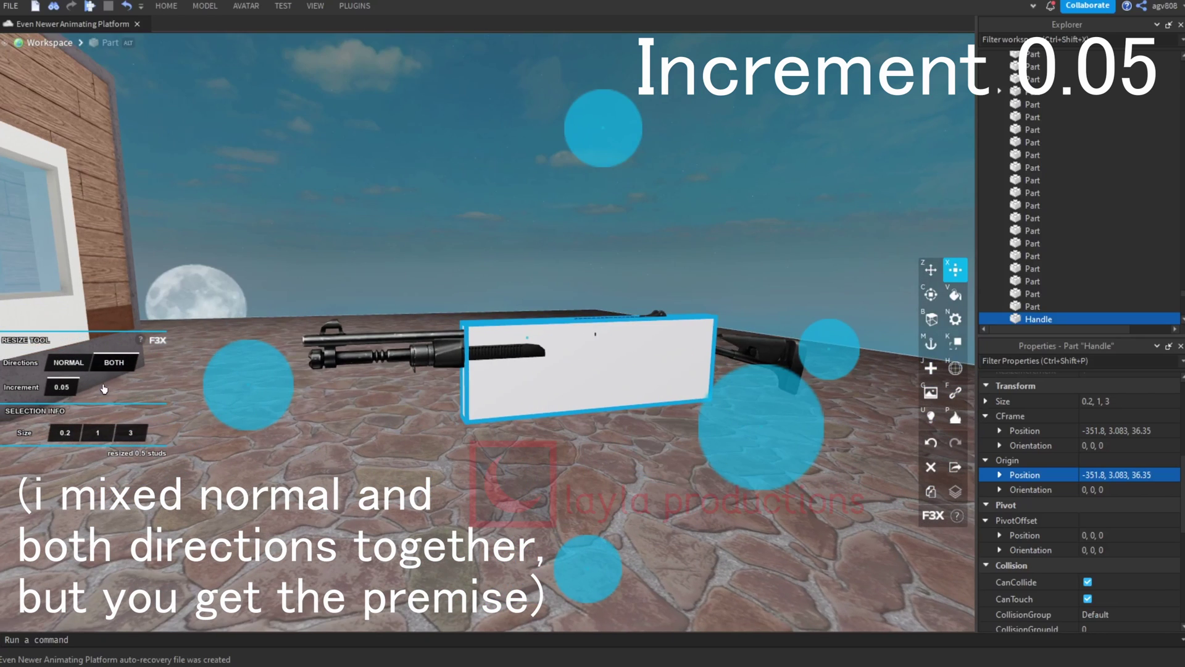
Switch to one-sided resizing and lower the Handle's height to 0.6.
left_click(73, 369)
left_click_drag(616, 143, 611, 186)
right_click_drag(556, 236, 570, 240)
key("n")
left_click(78, 329)
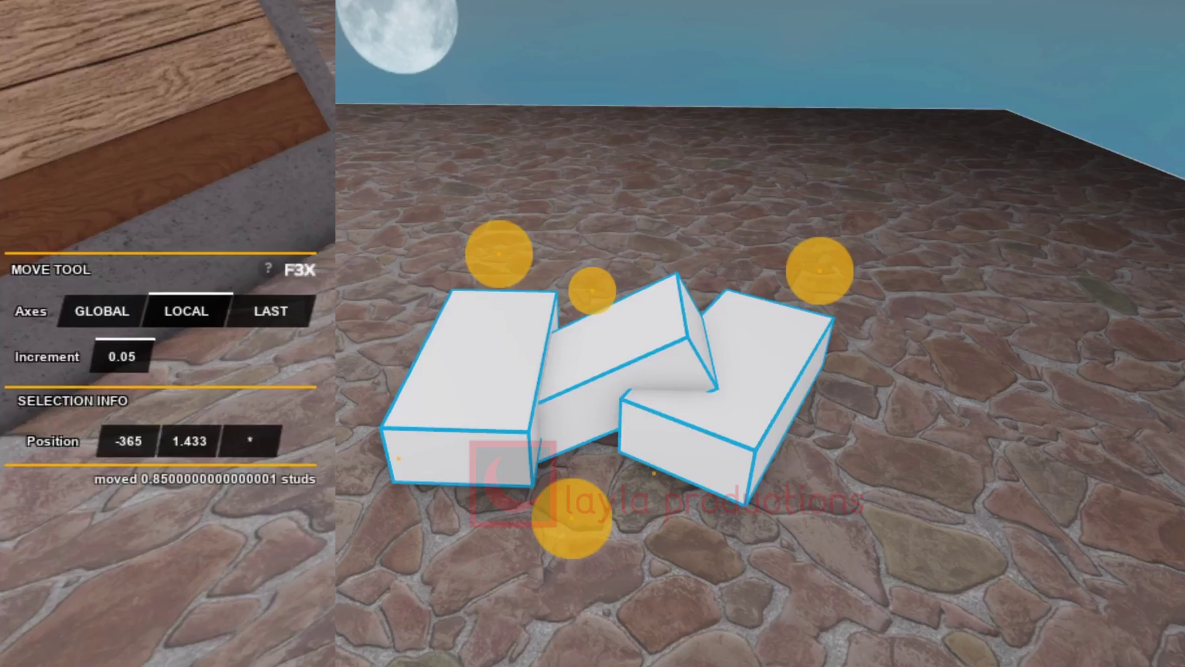
Move the three tilted blocks along their local axes, then return to global axes.
left_click_drag(821, 275, 660, 593)
left_click(133, 312)
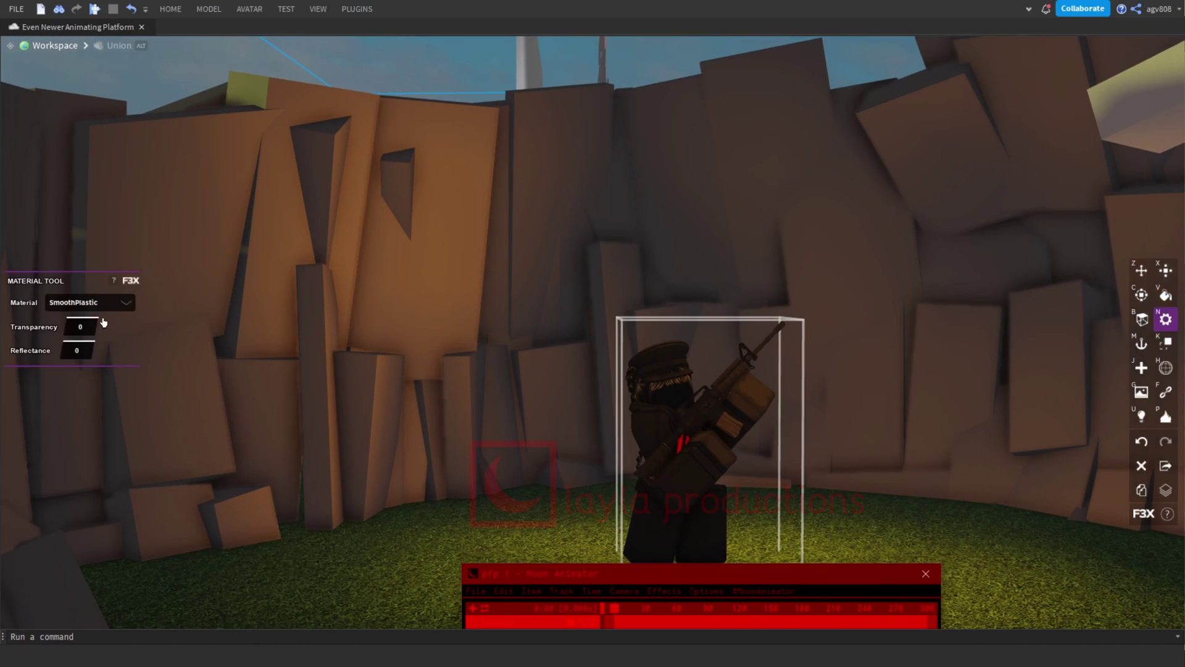
Change the rock wall's material to Slate and bring up the colour picker to recolour it.
left_click(93, 302)
left_click(338, 337)
key("v")
left_click(81, 436)
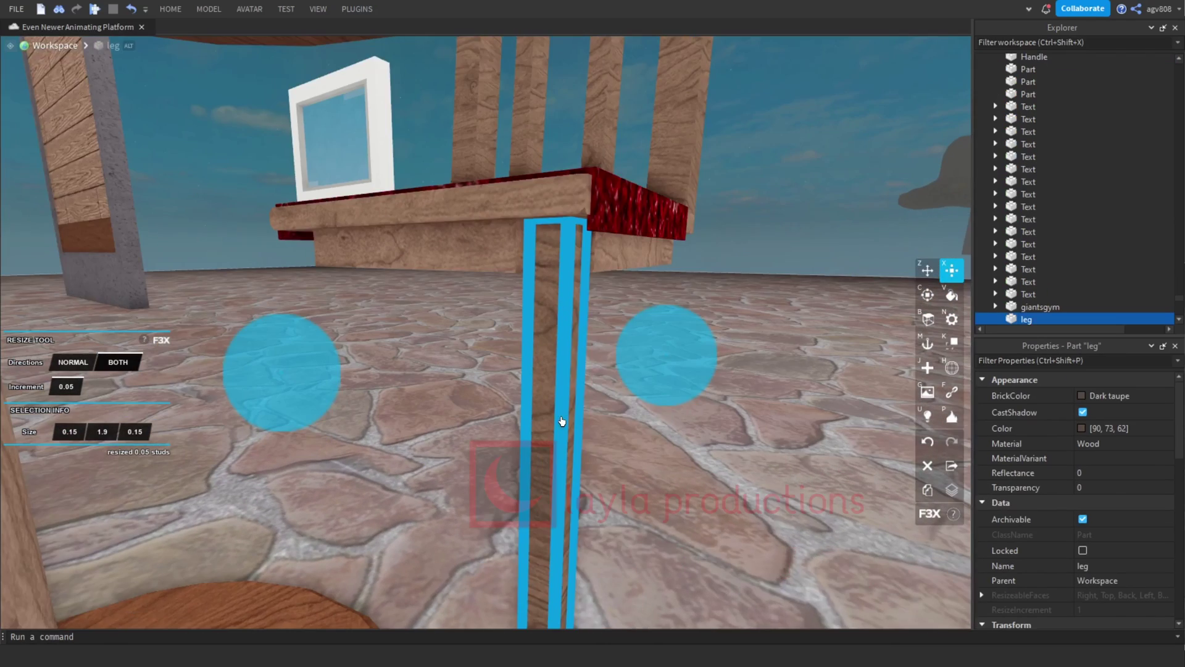
Thicken the chair leg and place a duplicate 1.6 studs behind it.
right_click_drag(297, 381, 296, 381)
left_click_drag(347, 451, 339, 452)
right_click_drag(339, 452, 338, 453)
key("z")
key("ctrl+d")
left_click_drag(534, 389, 795, 376)
right_click_drag(794, 376, 794, 376)
Set the workspace Camera's FieldOfView to 40.
left_click_drag(1183, 79, 1183, 62)
left_click(1040, 83)
left_click(1038, 71)
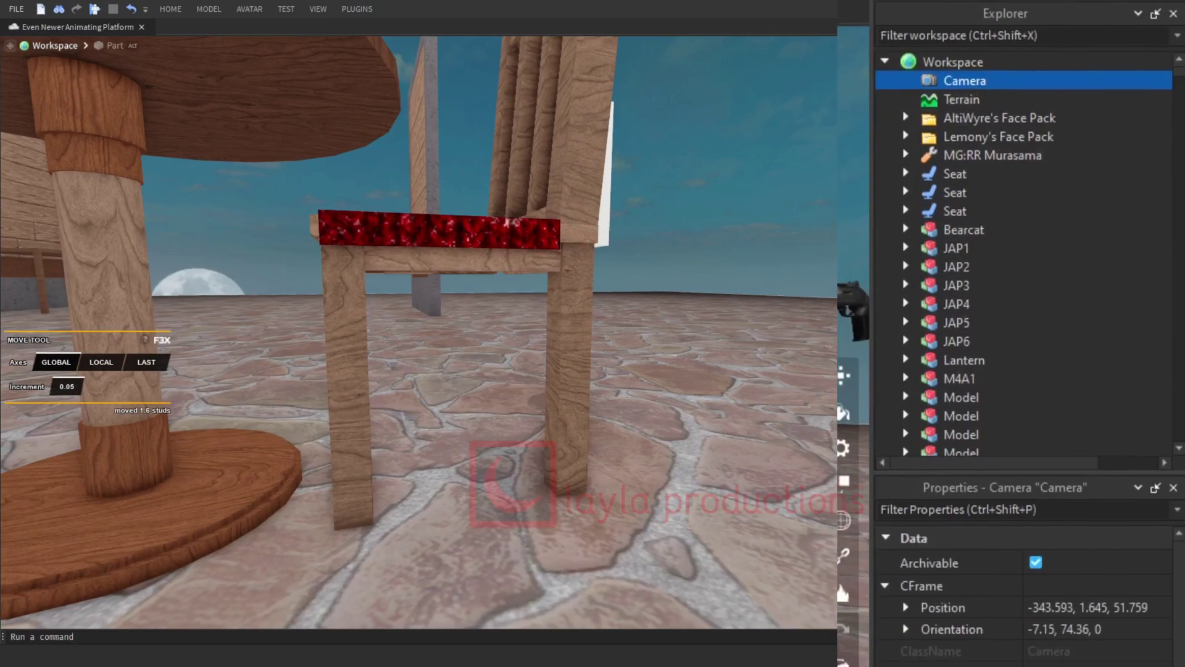
scroll(1101, 543, "down", 5)
left_click(1099, 533)
type("40")
key("Return")
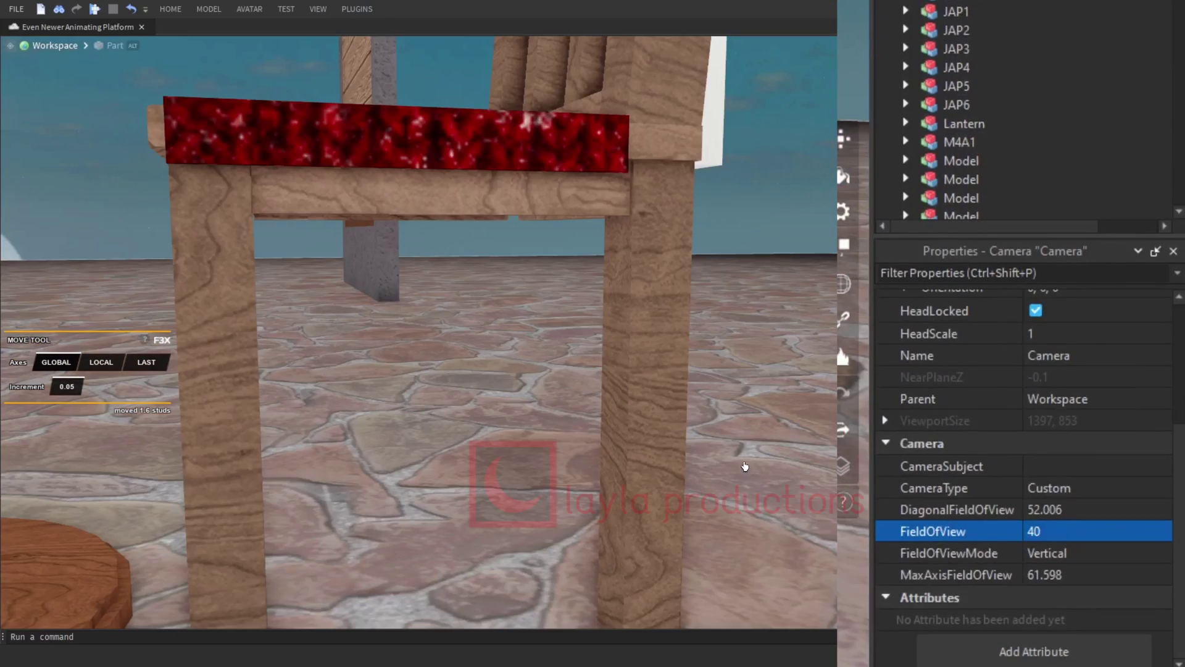
scroll(745, 467, "down", 5)
right_click_drag(710, 450, 741, 471)
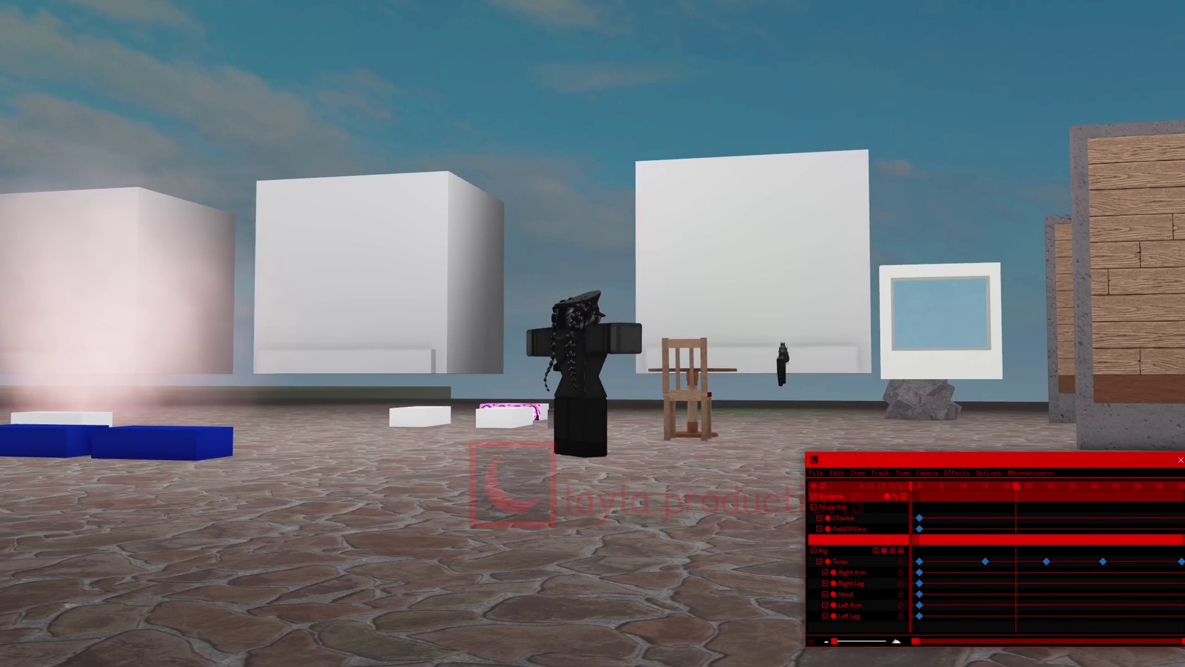